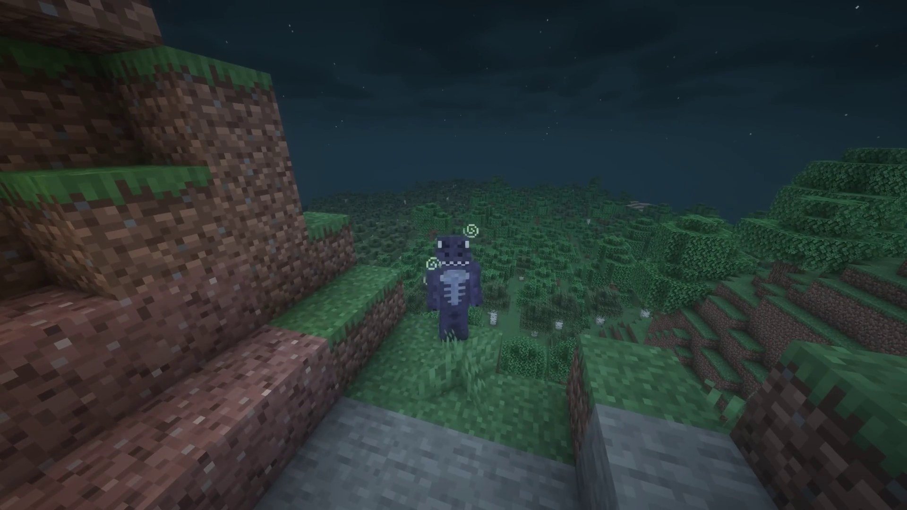
Set the Minecraft world's time to day with the command /time set day.
key(slash)
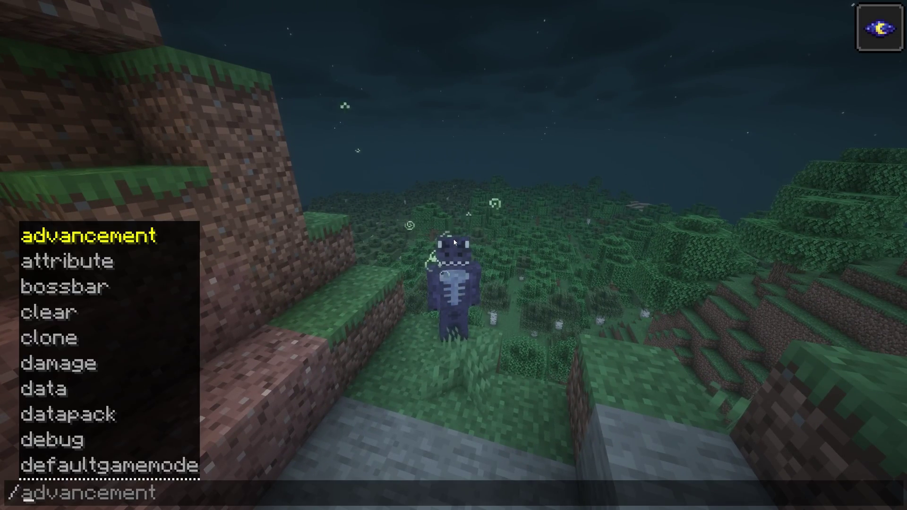
text(time set day)
key(Return)
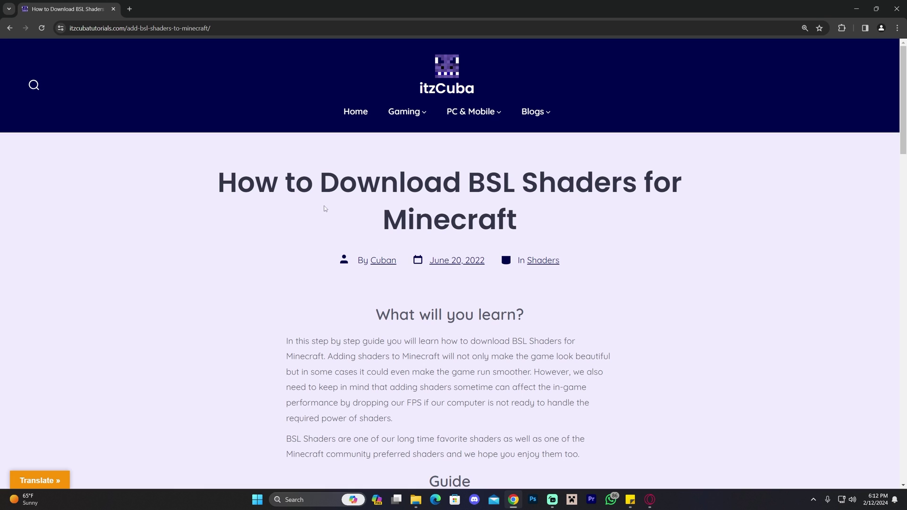
Open the BSL Shaders CurseForge page through the download link in Step 1 of the guide.
drag(219, 180, 572, 184)
click(570, 206)
scroll(562, 200, down, 10)
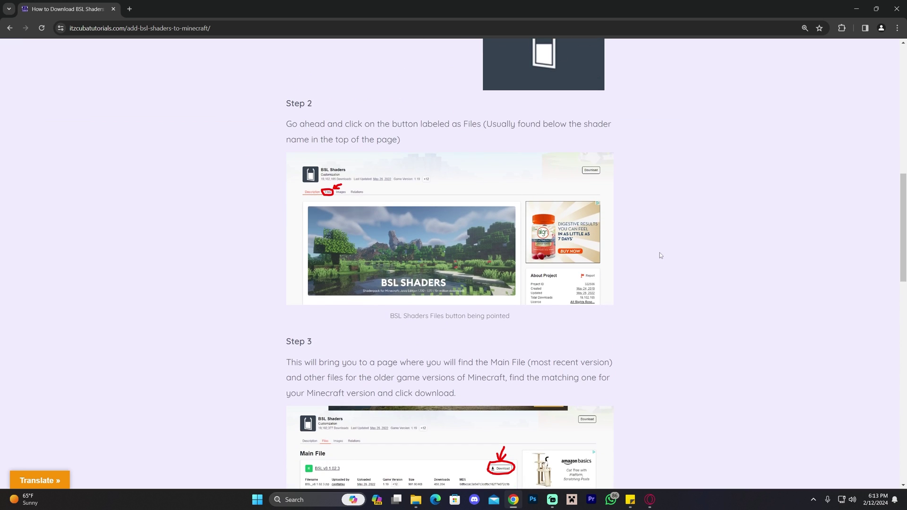
scroll(660, 255, up, 1)
scroll(655, 241, up, 5)
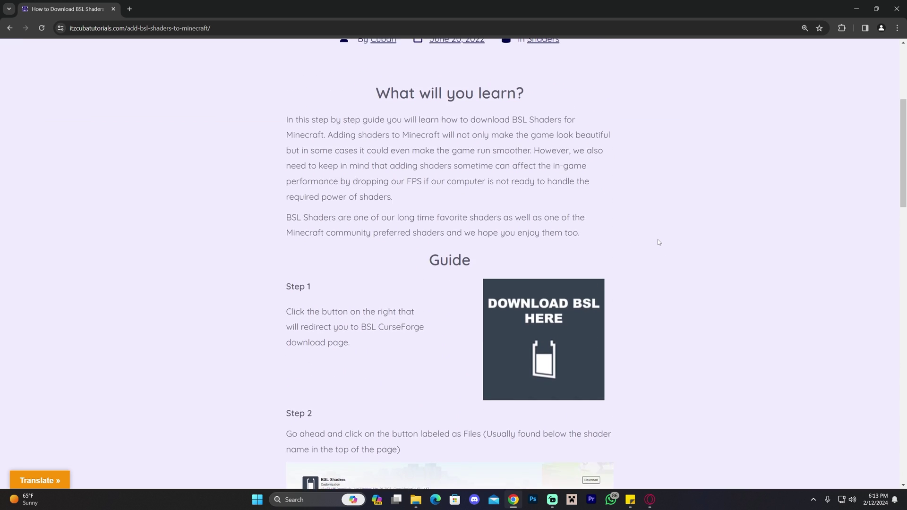
scroll(658, 239, up, 3)
scroll(637, 234, down, 2)
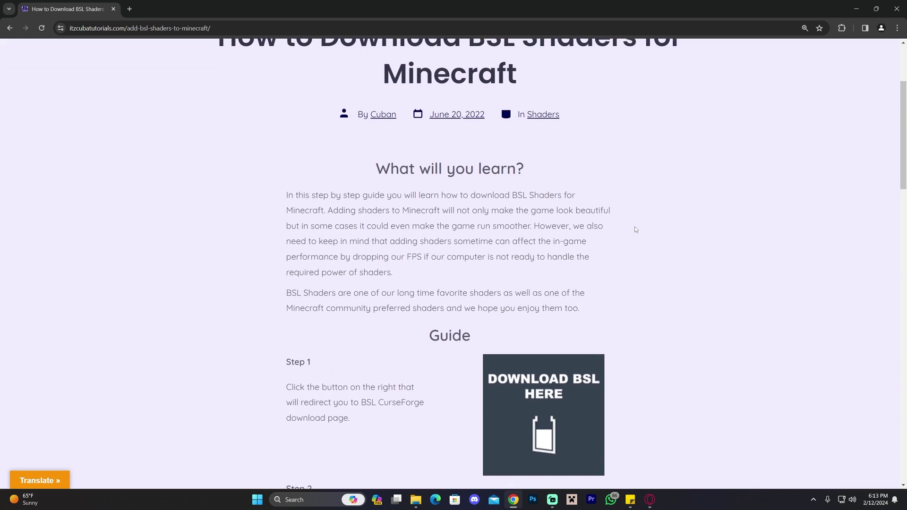
scroll(636, 229, down, 2)
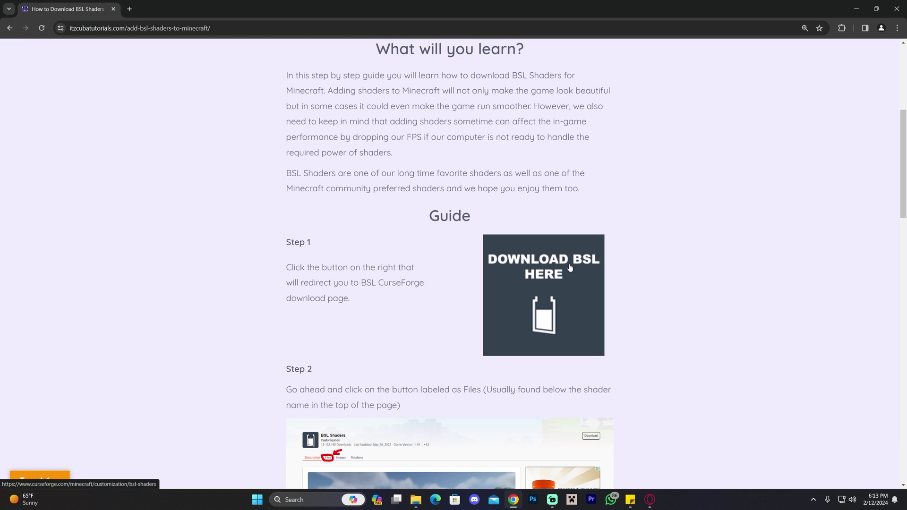
click(570, 268)
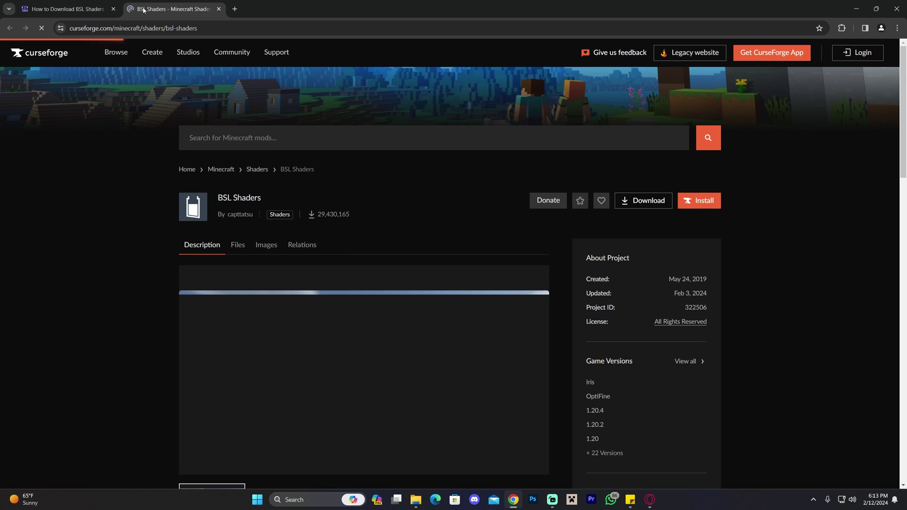
Download BSL v8.2.08 for Minecraft 1.20.4 from the project's file list and save BSL_v8.2.08.zip in Downloads.
scroll(136, 171, down, 3)
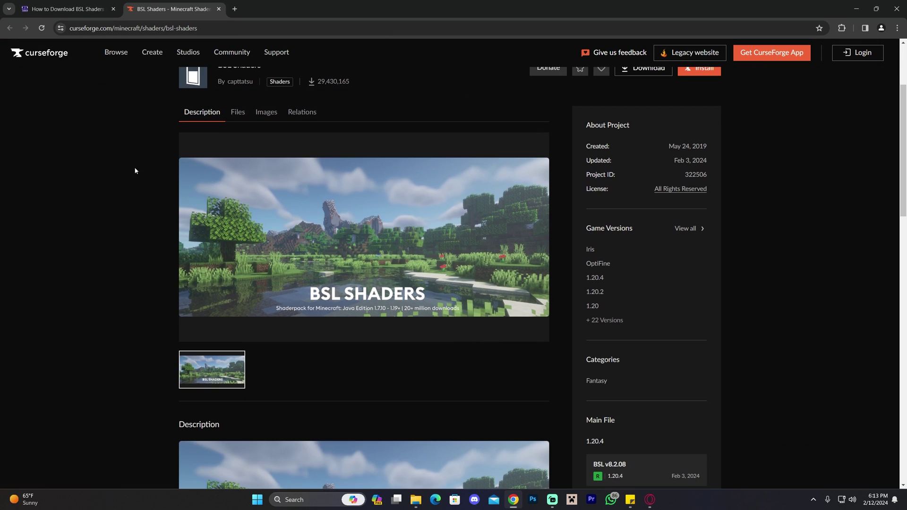
click(238, 113)
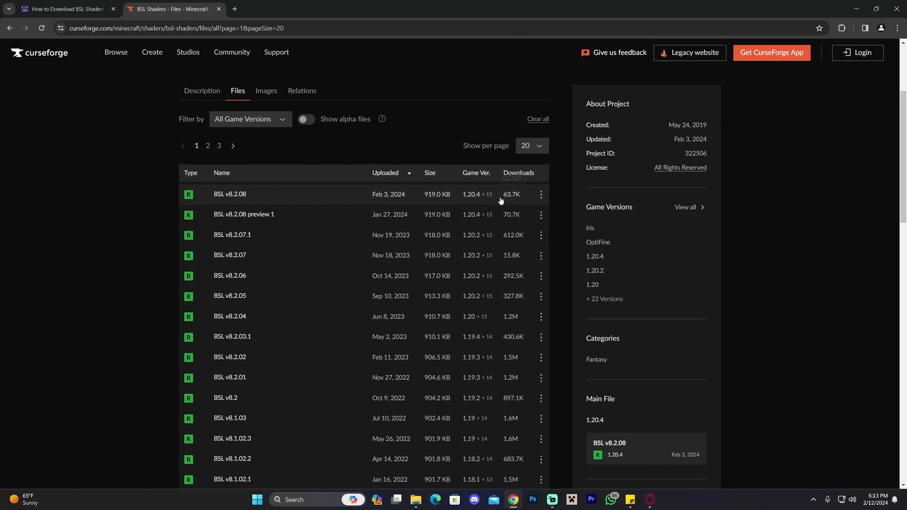
mouse_move(476, 197)
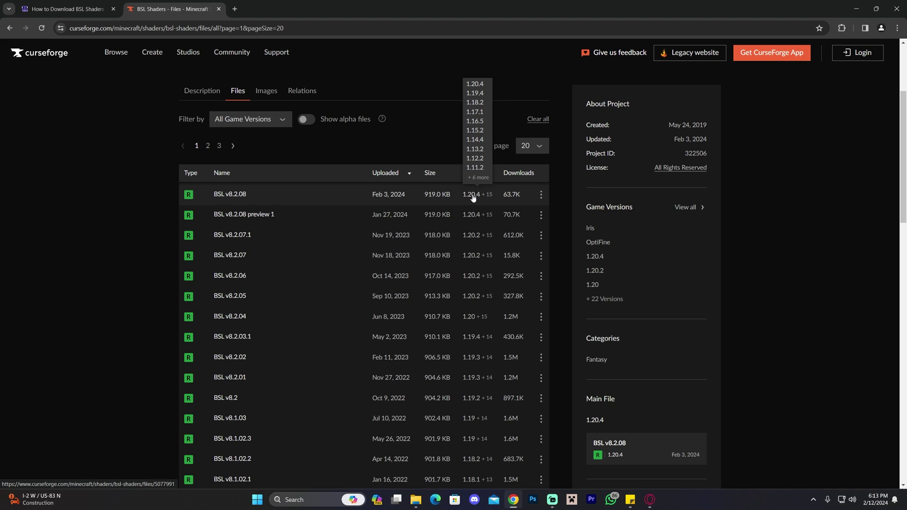
click(541, 198)
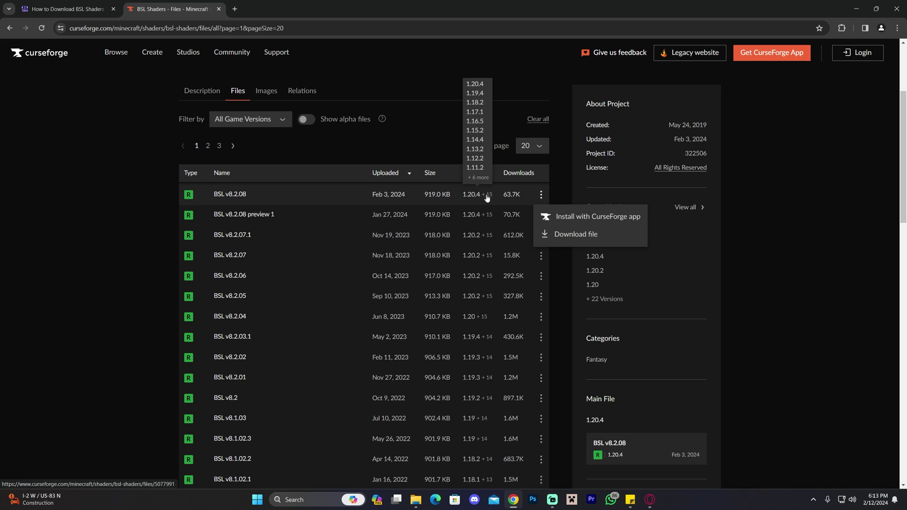
click(575, 234)
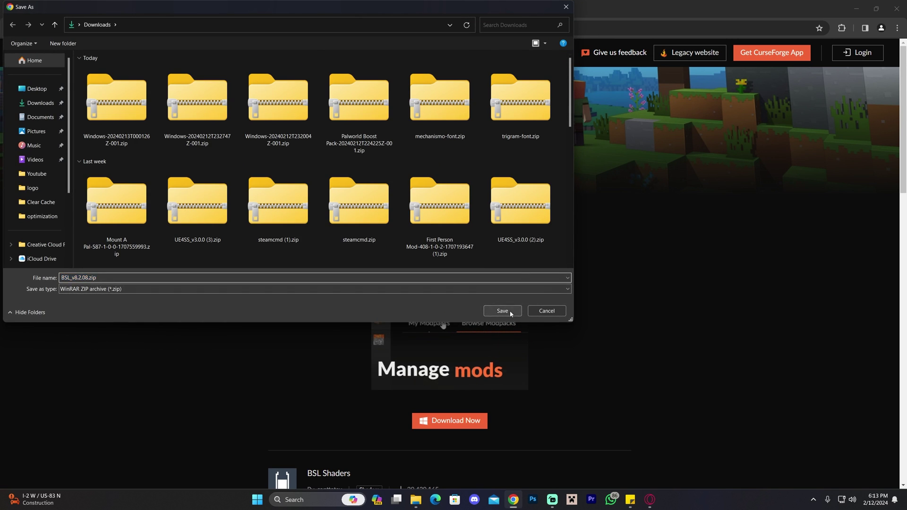
click(502, 308)
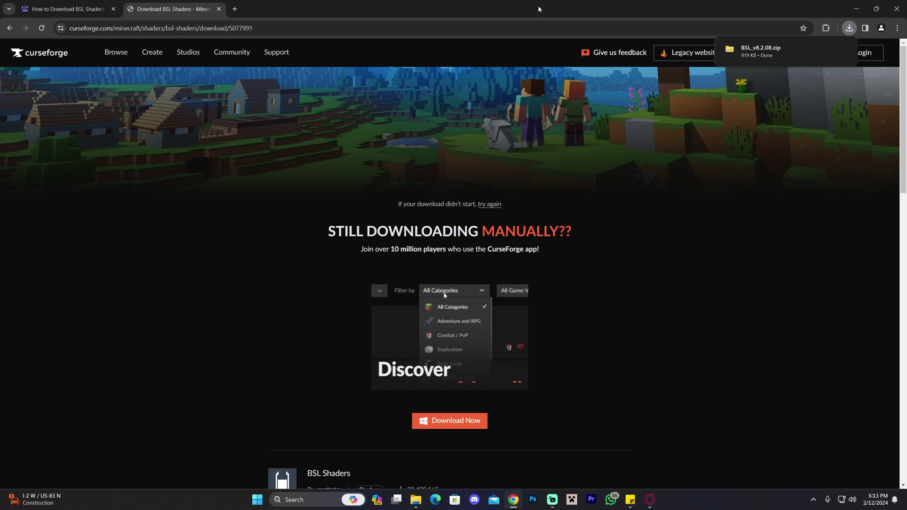
Shrink the browser window, place the downloaded BSL_v8.2.08.zip on the desktop, and clear the browser out of the way.
double_click(580, 8)
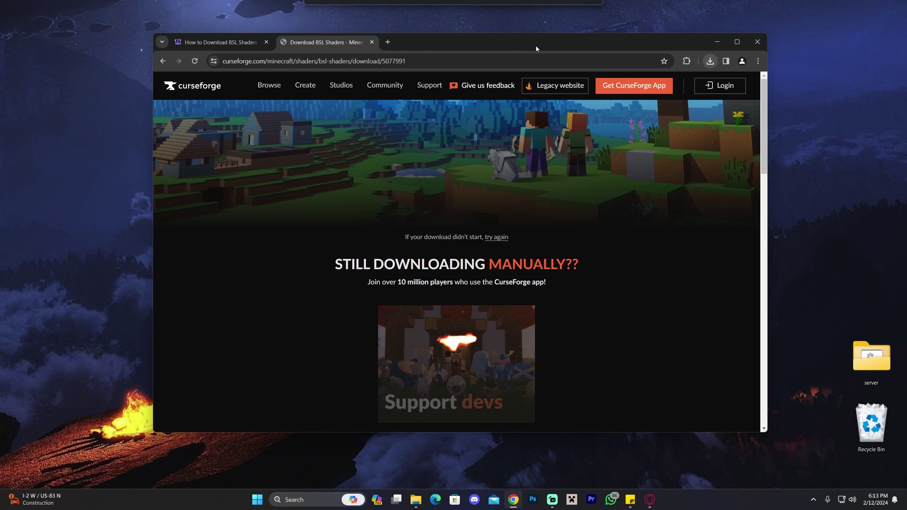
drag(588, 47, 554, 50)
click(624, 66)
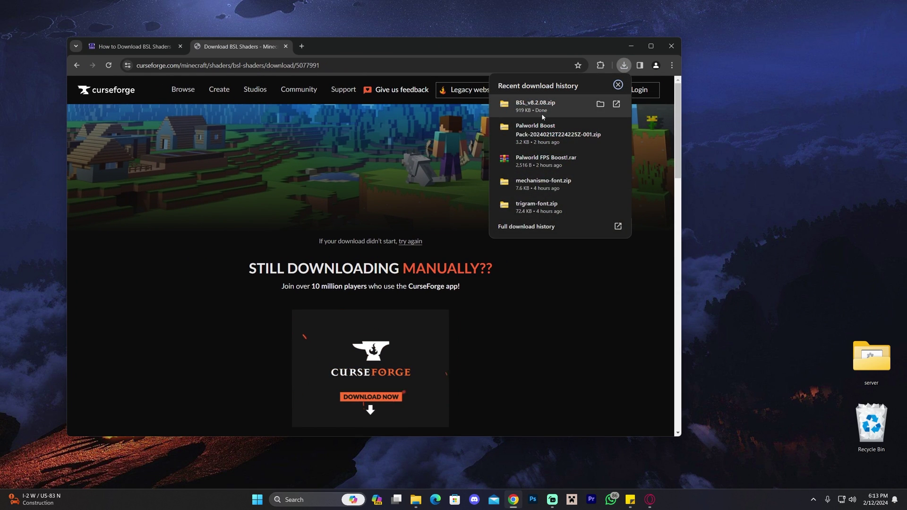
click(617, 106)
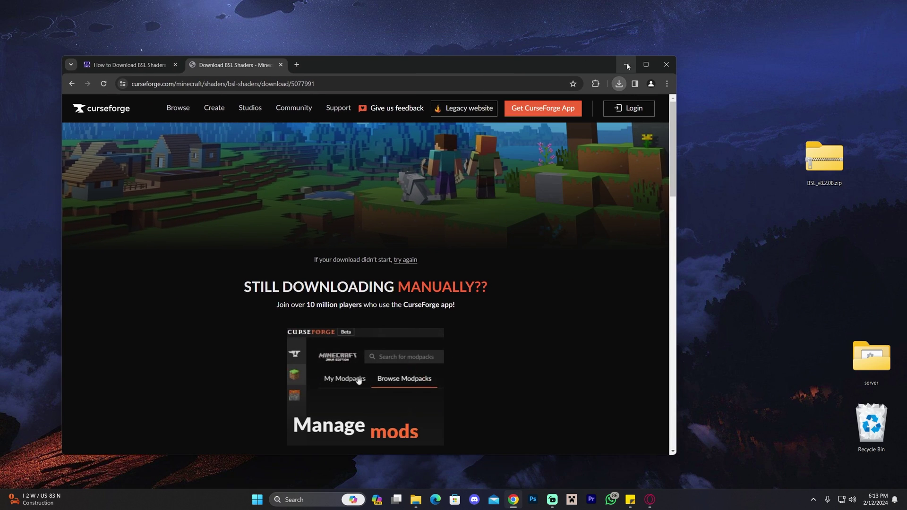
drag(401, 224, 212, 224)
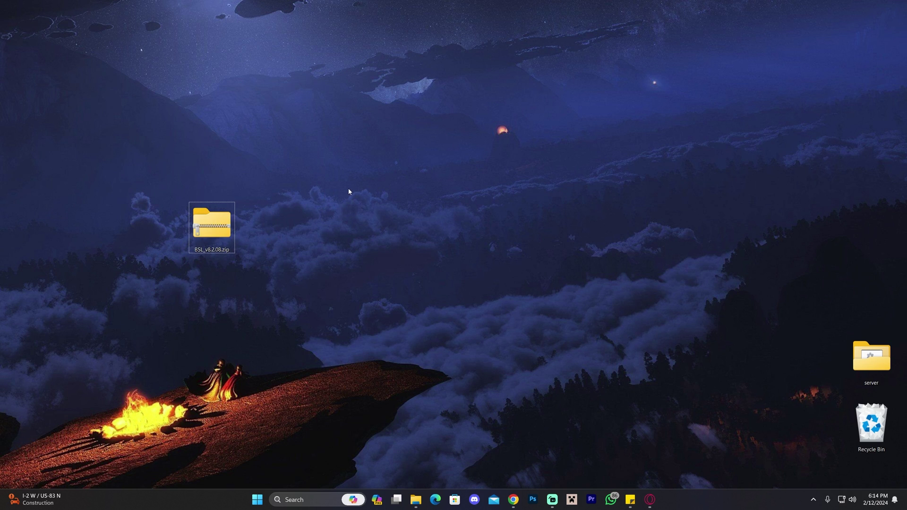
drag(305, 180, 244, 231)
drag(212, 294, 314, 231)
Switch to the browser and examine the How to Download and Install OptiFine guide, including its download instructions.
click(514, 502)
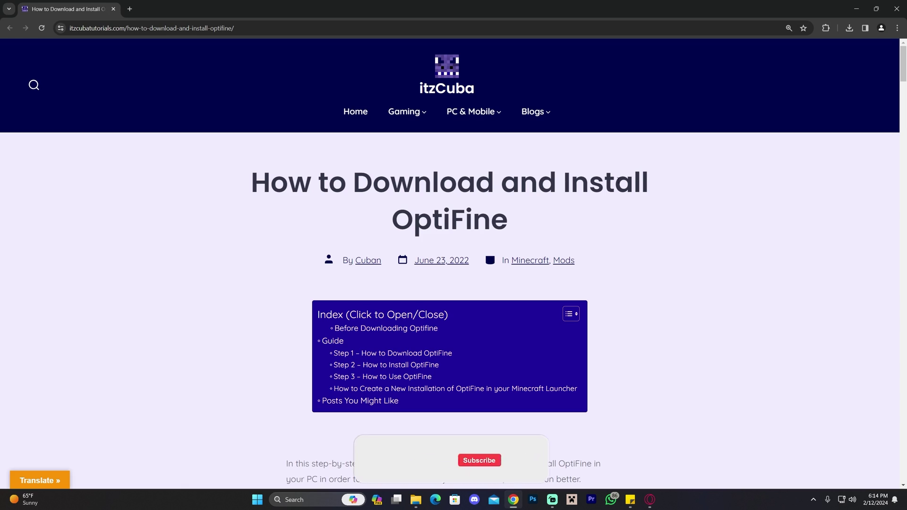
scroll(667, 189, down, 3)
scroll(664, 192, up, 3)
key(super+Down)
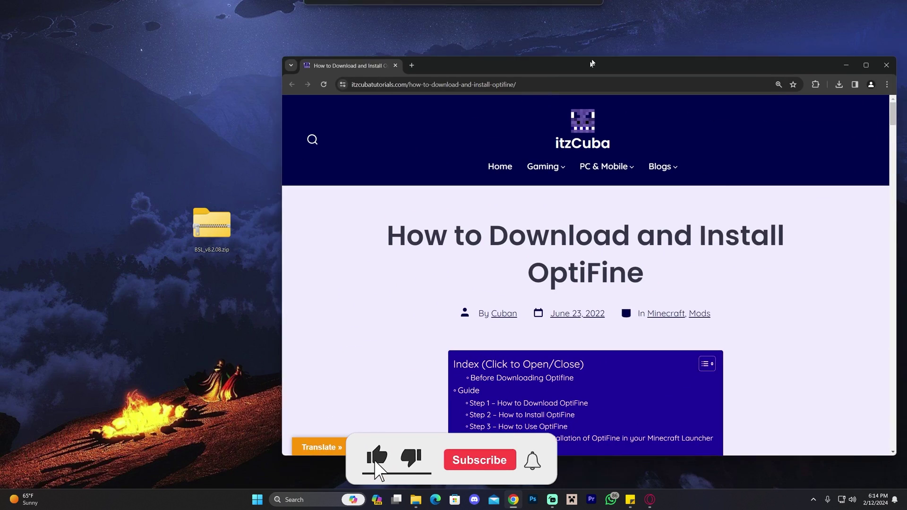
key(super+Up)
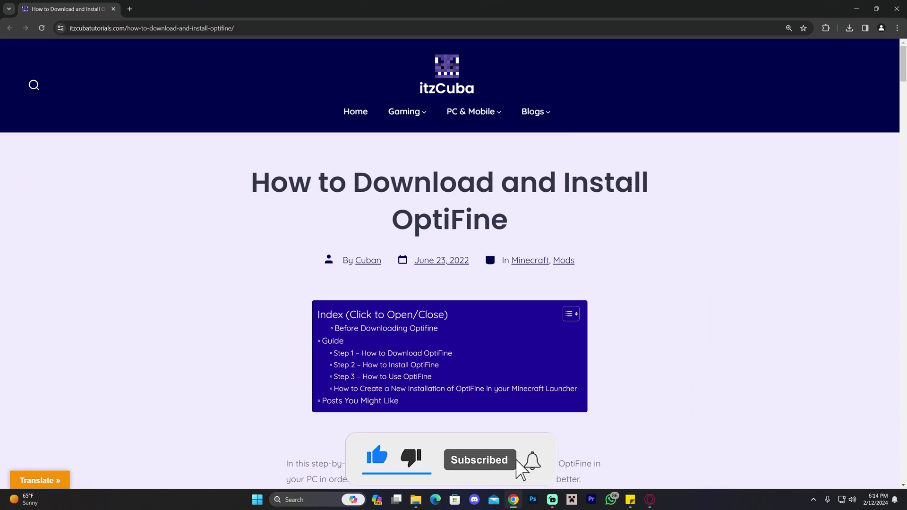
scroll(671, 183, down, 3)
scroll(640, 176, up, 3)
scroll(648, 191, down, 5)
scroll(671, 187, down, 5)
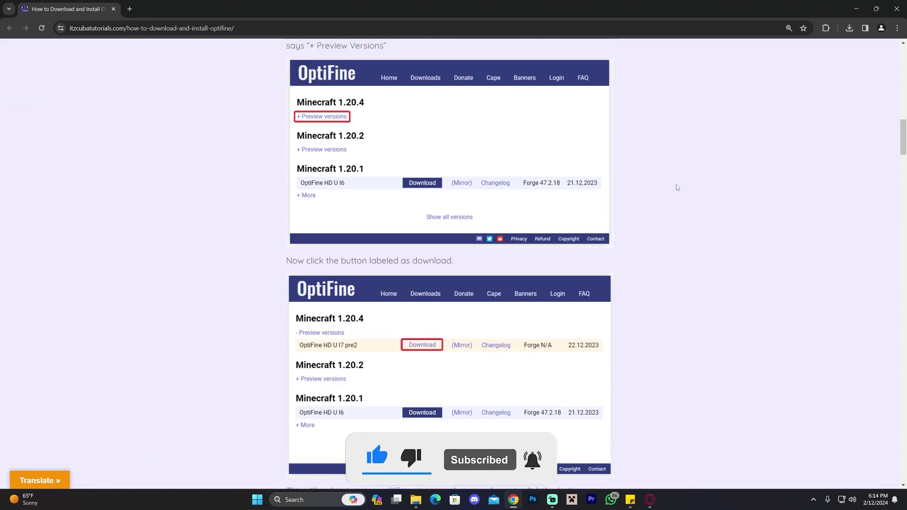
scroll(666, 191, up, 10)
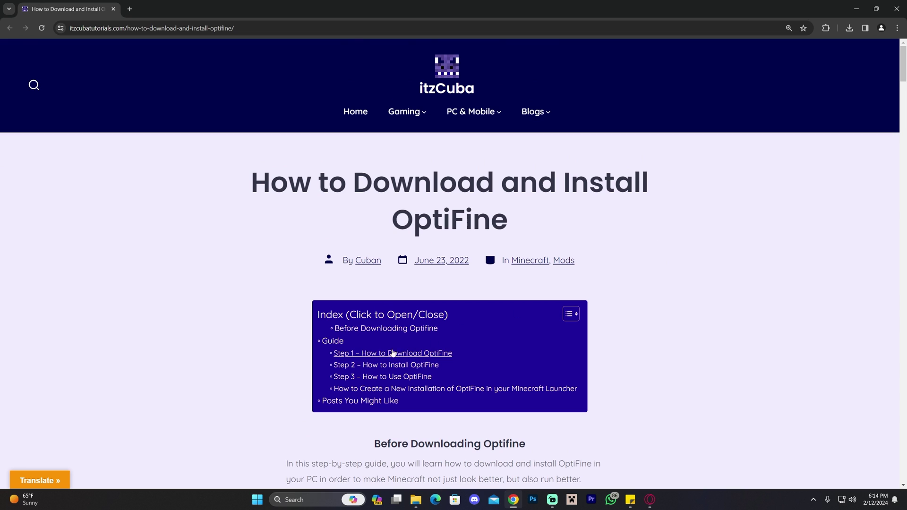
Go from the guide's Step 1 to the OptiFine downloads page and expand the preview versions for Minecraft 1.20.4.
click(360, 354)
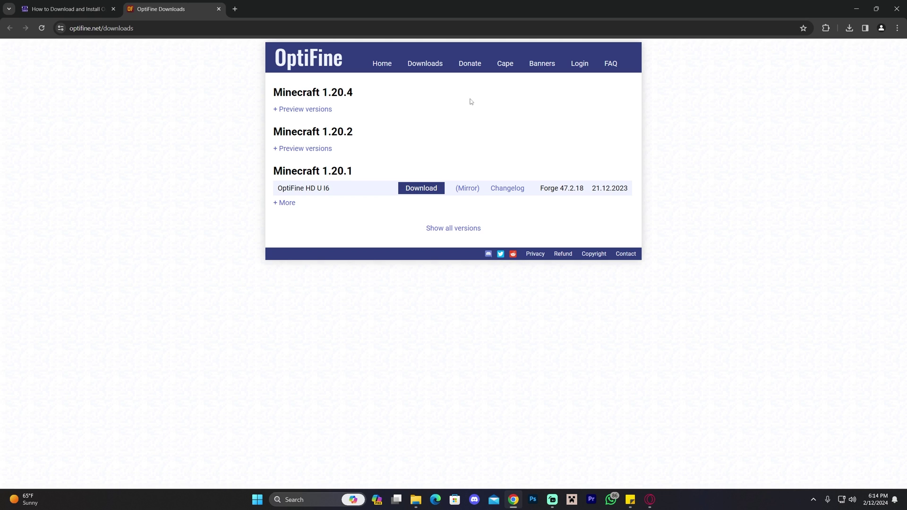
drag(320, 93, 357, 93)
click(357, 95)
click(293, 109)
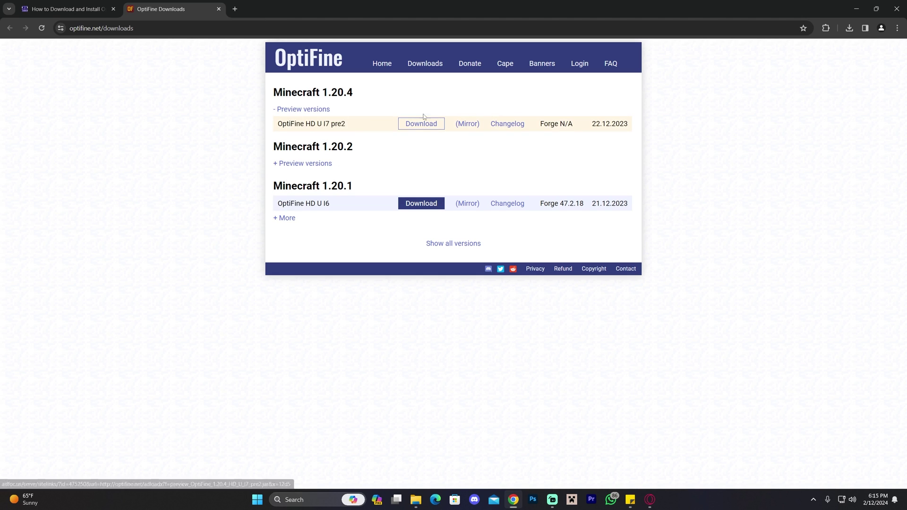
drag(354, 92, 320, 92)
click(347, 93)
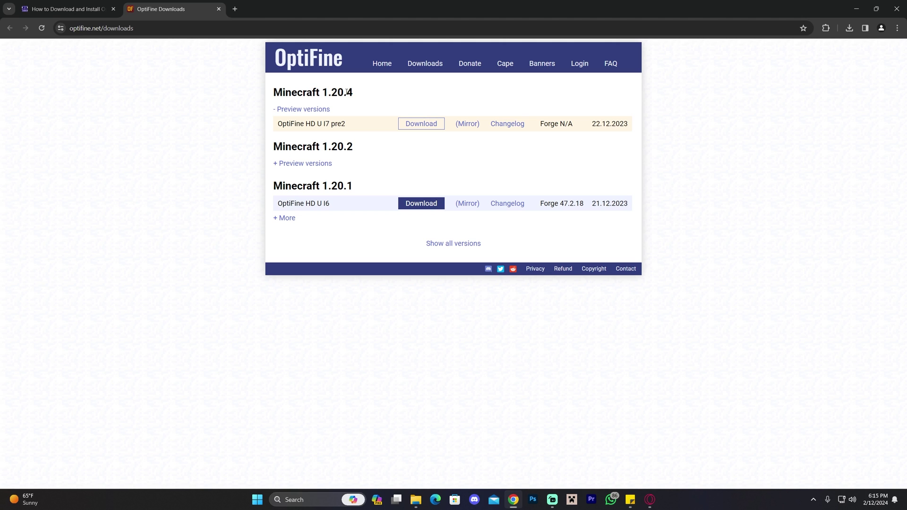
Download OptiFine HD U I7 pre2 for Minecraft 1.20.4 through its mirror, save the JAR in Downloads, and show the recent downloads.
click(469, 124)
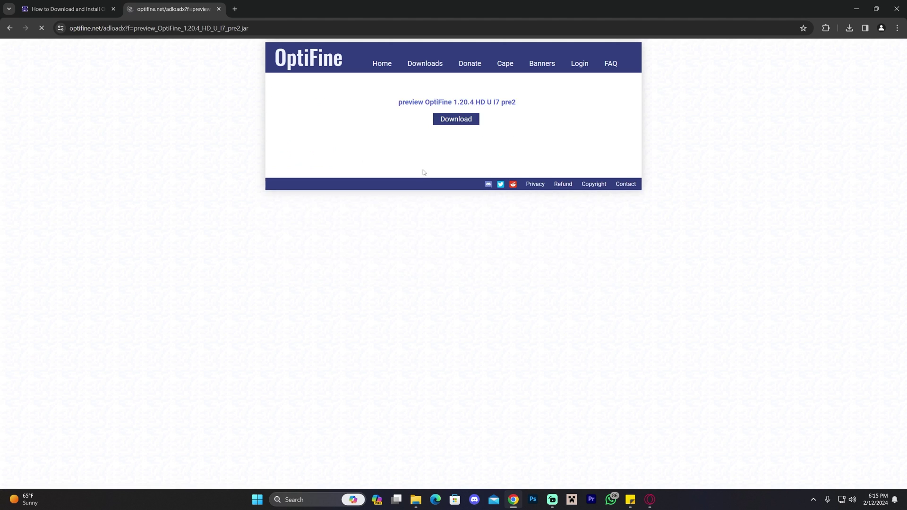
click(458, 128)
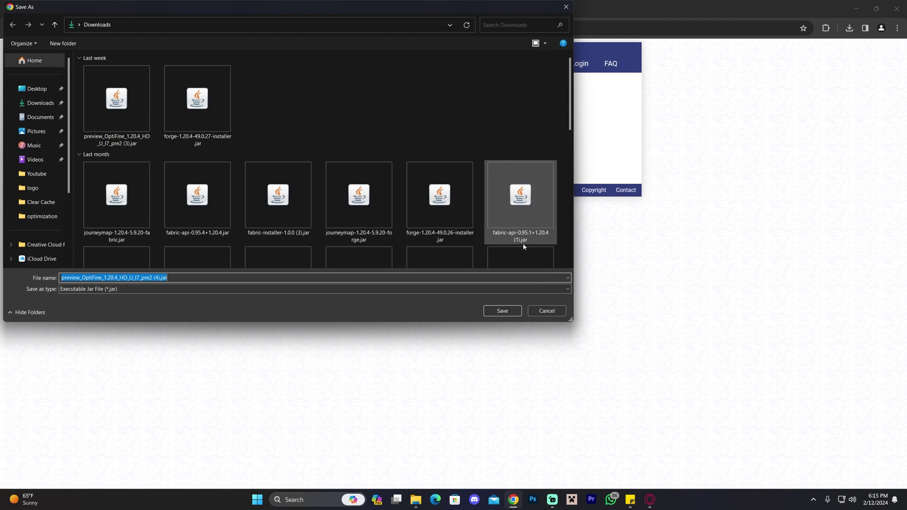
click(503, 310)
double_click(574, 1)
click(669, 85)
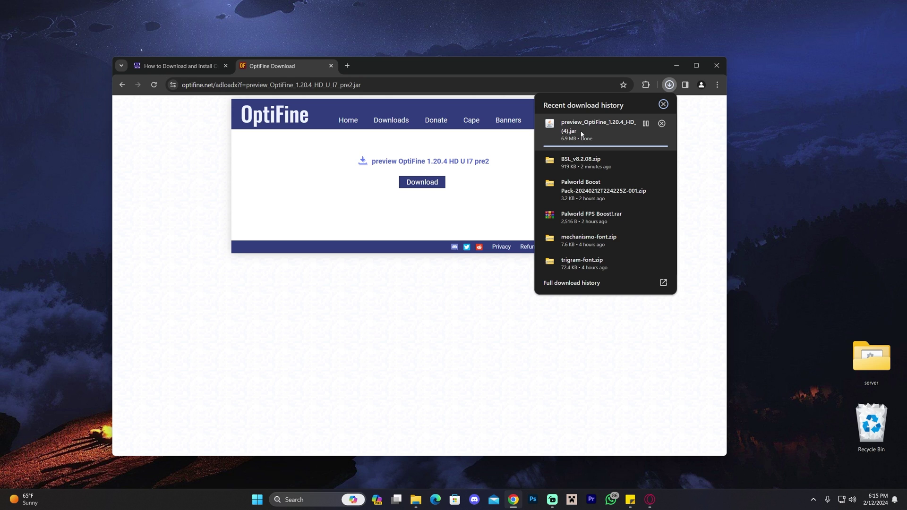
Open the Java 17 guide linked from the OptiFine guide's Before Downloading section in a maximized window.
click(179, 66)
scroll(545, 265, down, 4)
scroll(546, 265, up, 10)
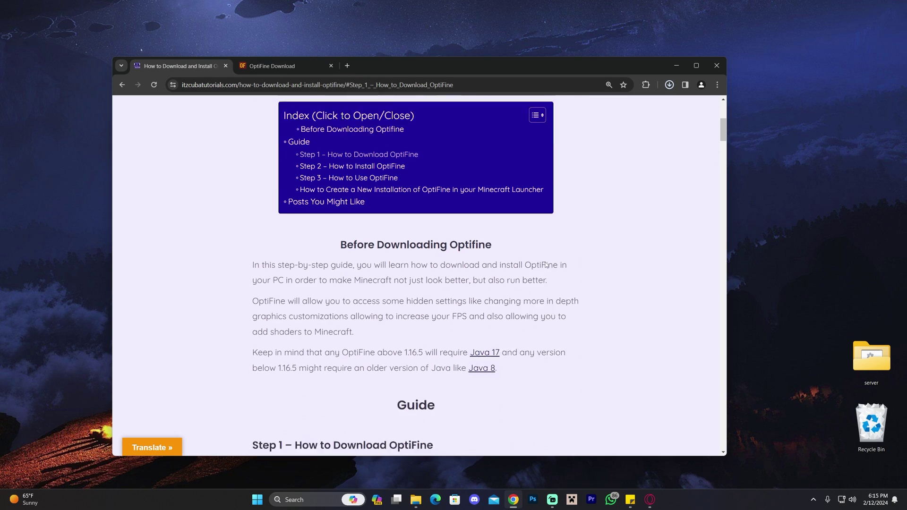
scroll(546, 264, down, 1)
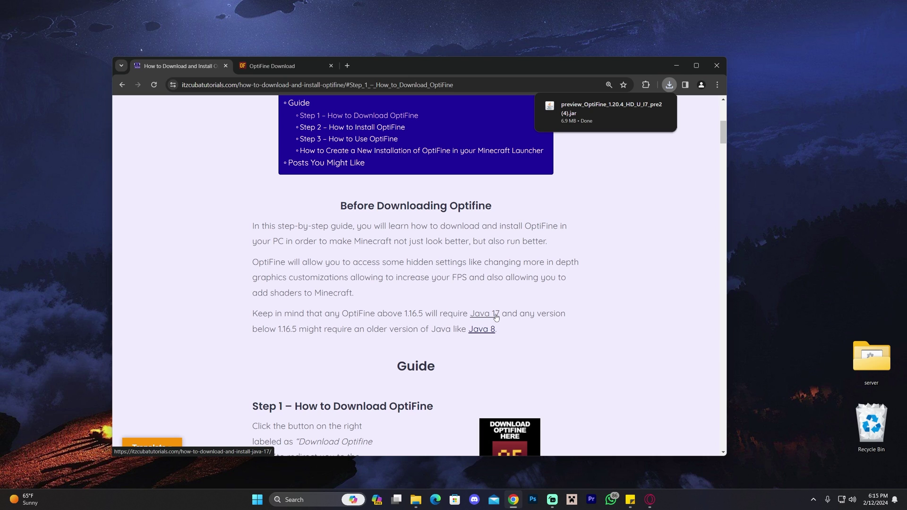
click(496, 316)
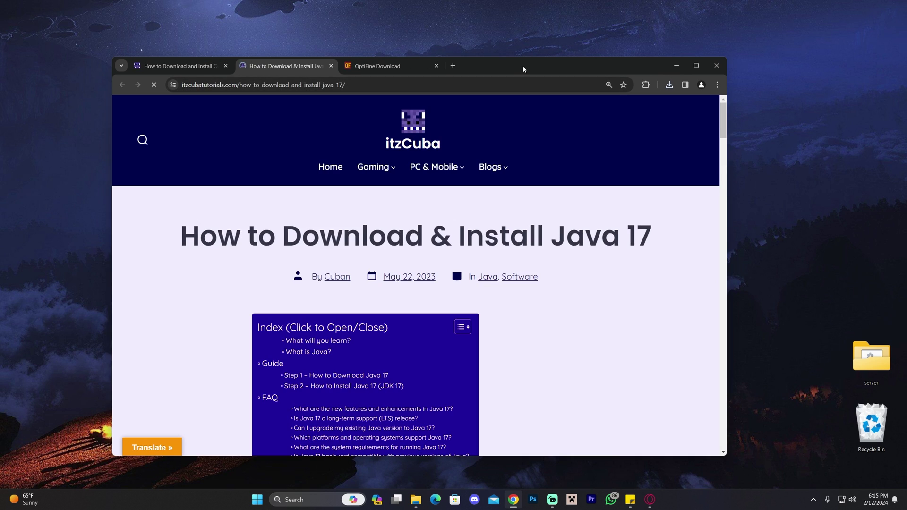
key(super+Up)
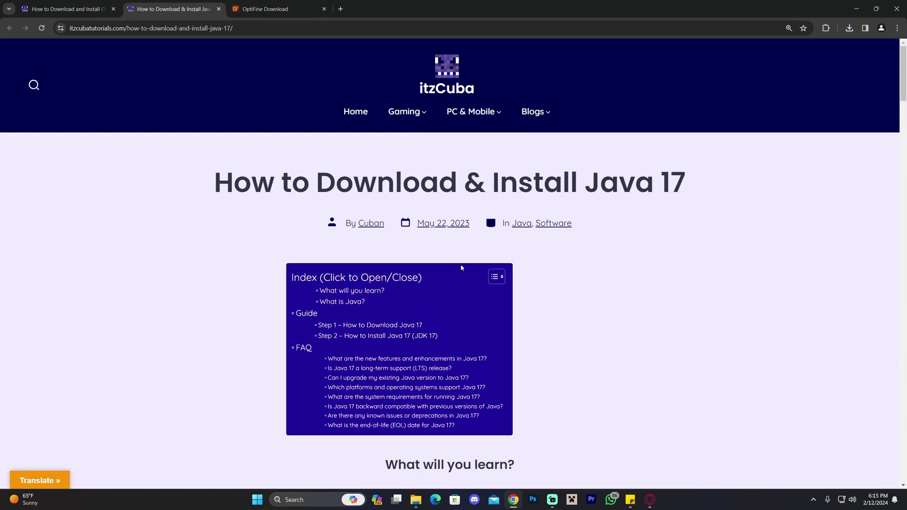
Collapse the index and examine the Java 17 guide's download and installation instructions.
click(510, 277)
scroll(630, 198, down, 20)
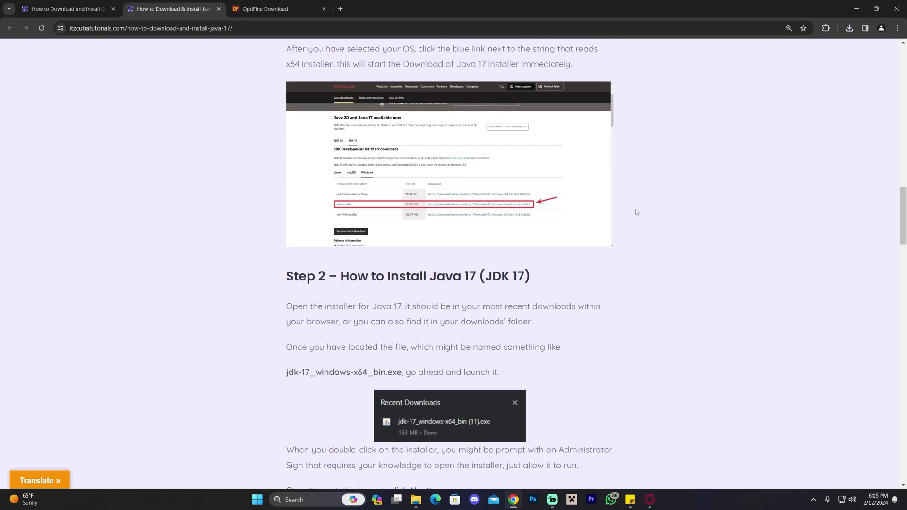
scroll(655, 213, up, 15)
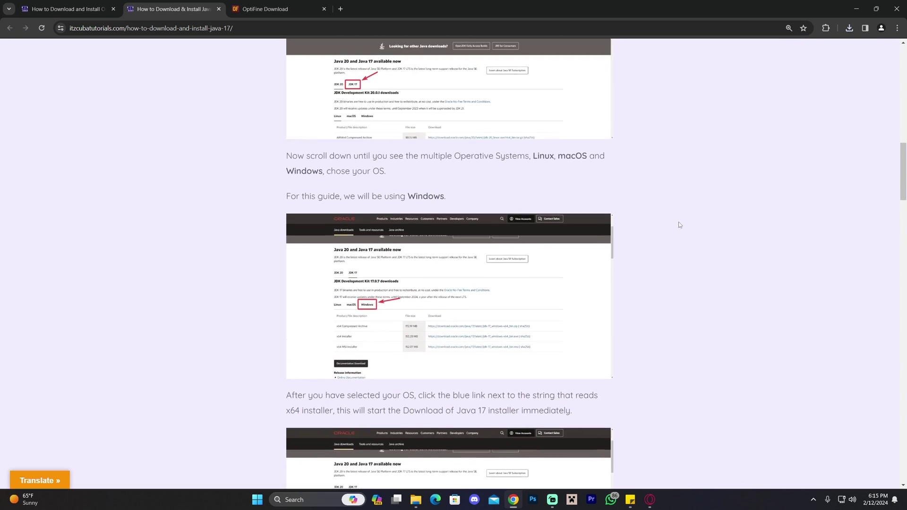
scroll(669, 227, up, 10)
drag(686, 183, 377, 184)
click(690, 183)
drag(690, 183, 577, 184)
click(493, 221)
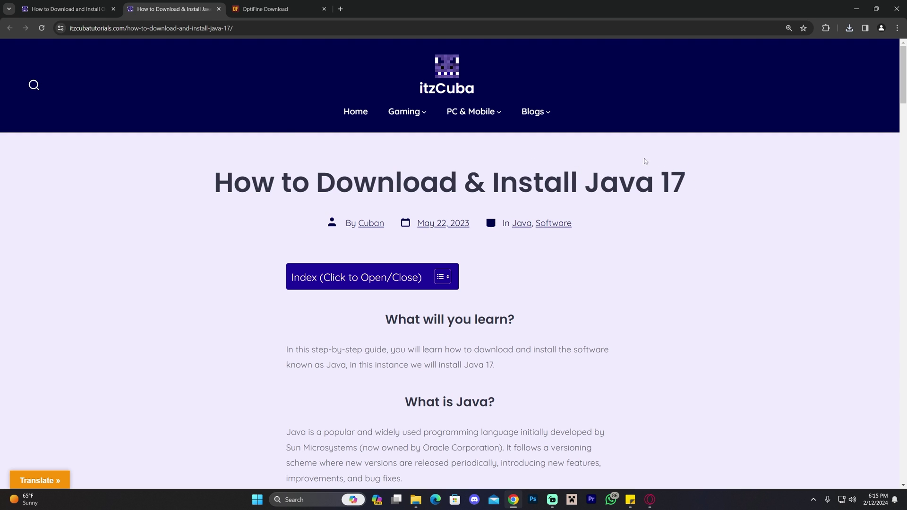
Examine the Java 17 guide's title and its Step 1 on how to download Java 17.
drag(686, 183, 462, 183)
click(462, 183)
scroll(591, 211, down, 9)
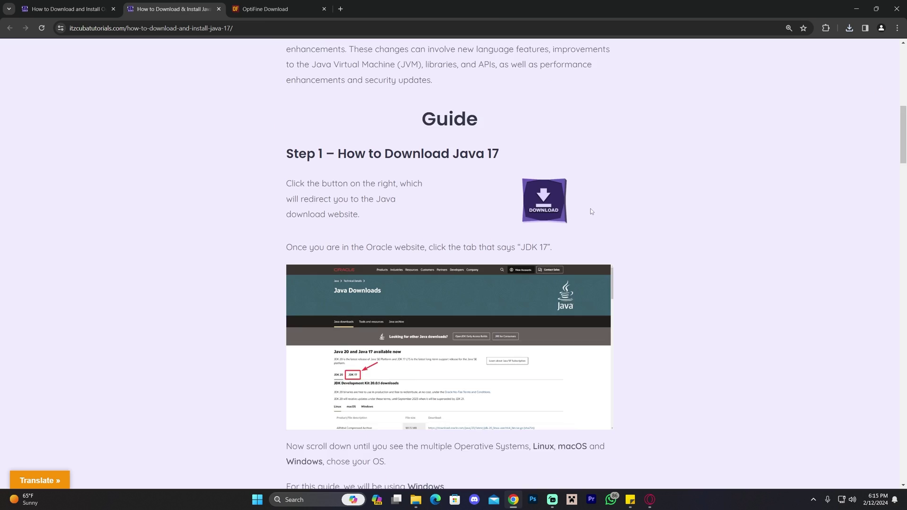
Place the downloaded OptiFine 1.20.4 HD U I7 pre2 JAR from the browser's recent downloads on the desktop and run it.
click(284, 9)
double_click(803, 15)
click(583, 91)
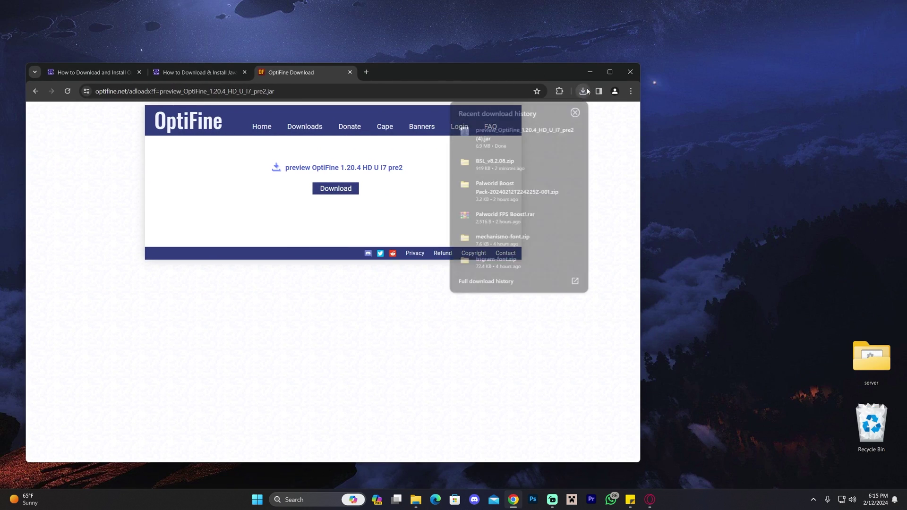
mouse_move(525, 135)
mouse_down()
mouse_move(731, 165)
mouse_move(461, 196)
mouse_move(448, 227)
mouse_move(536, 137)
mouse_up()
click(590, 72)
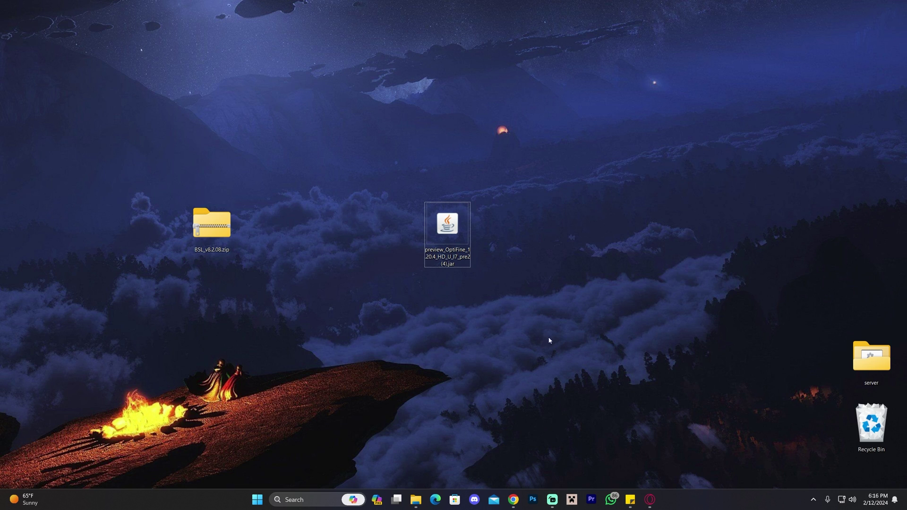
double_click(447, 221)
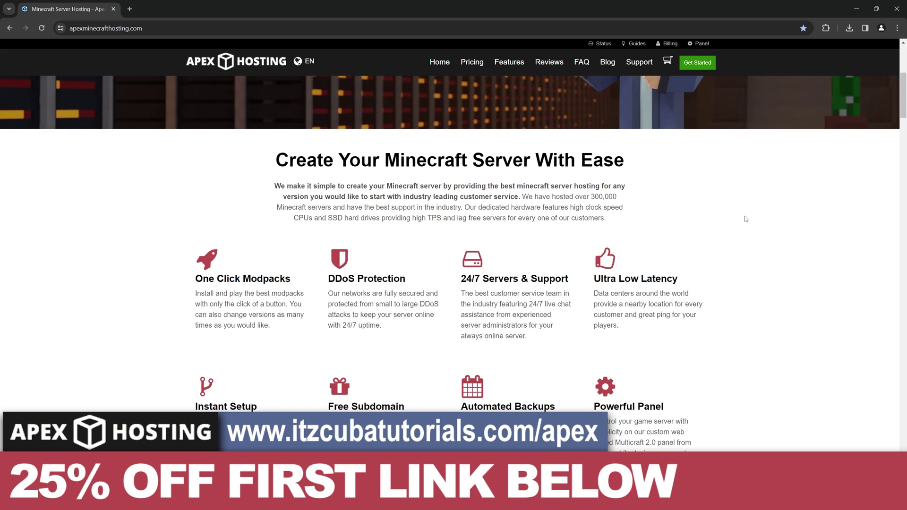
Examine the server hosting features listed on the Apex Hosting homepage.
scroll(745, 216, down, 3)
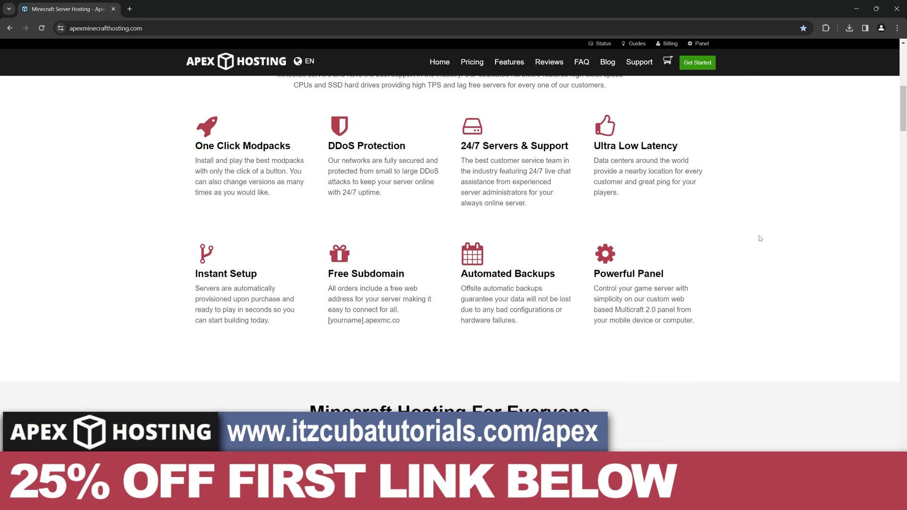
scroll(411, 181, up, 6)
drag(385, 189, 180, 154)
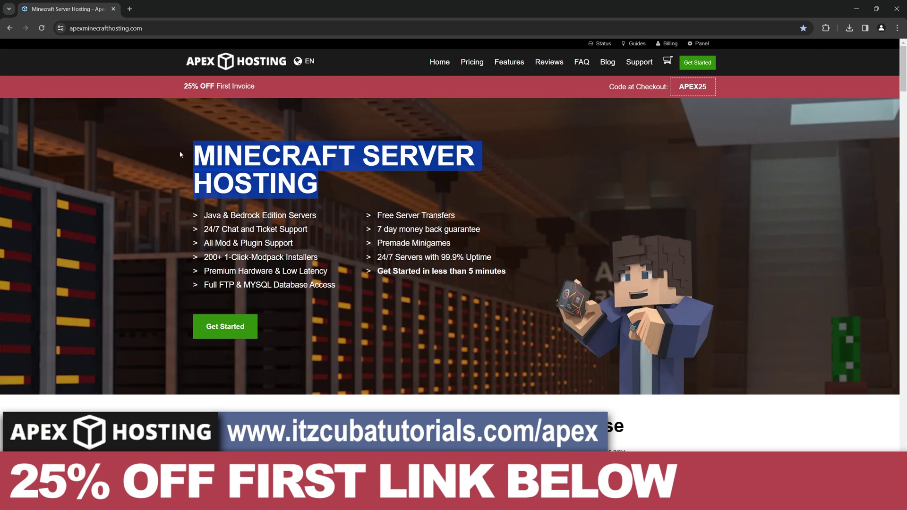
click(407, 187)
scroll(407, 187, down, 1)
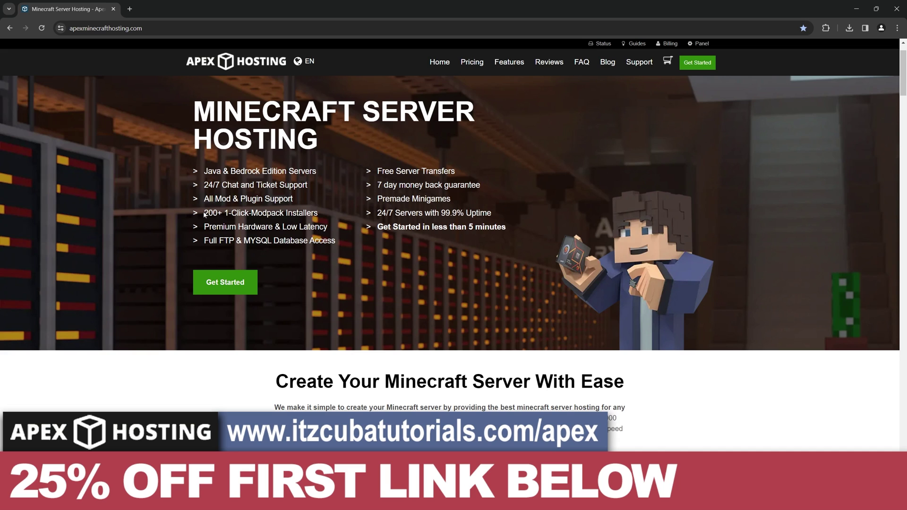
drag(205, 214, 213, 214)
click(275, 211)
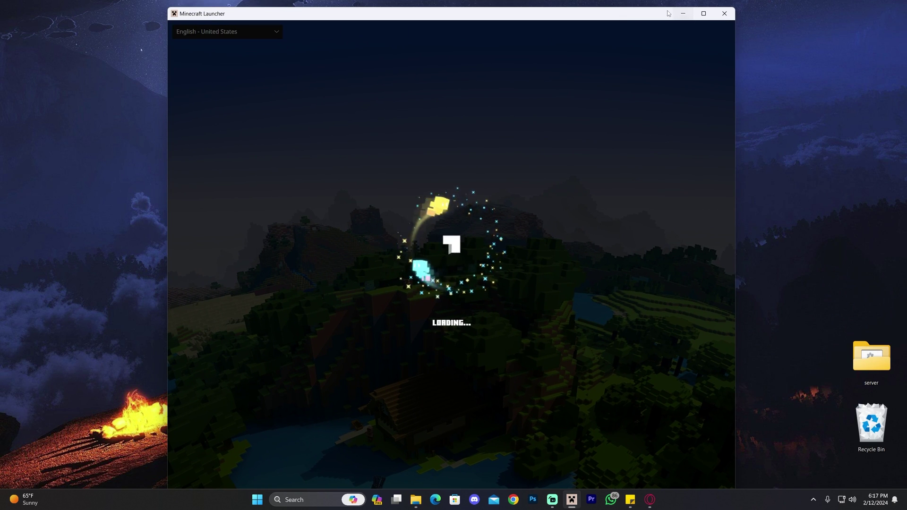
Maximize the Minecraft Launcher and show the Java Edition installations, turning the Modded filter off and back on.
double_click(661, 14)
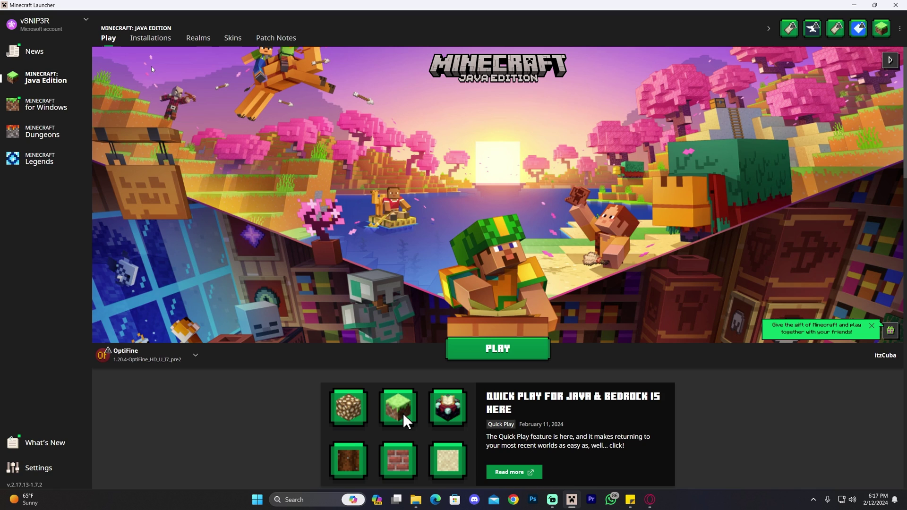
click(154, 40)
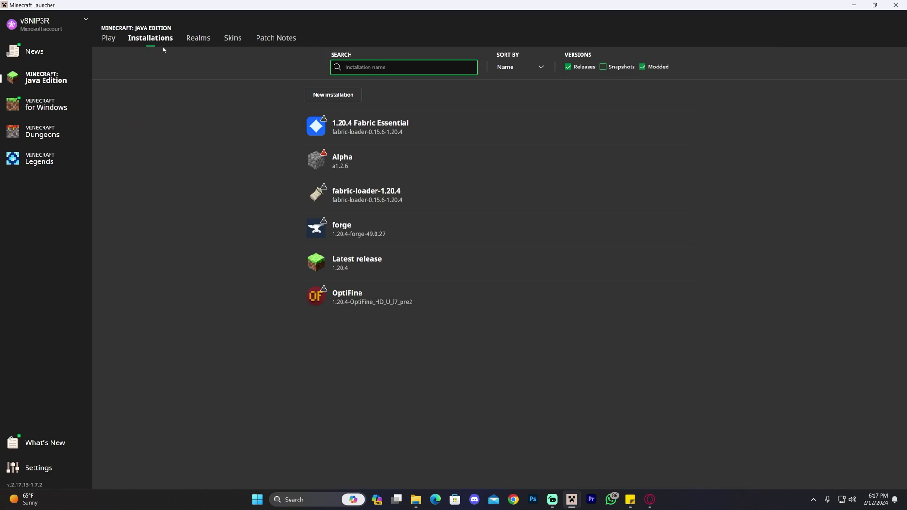
click(643, 68)
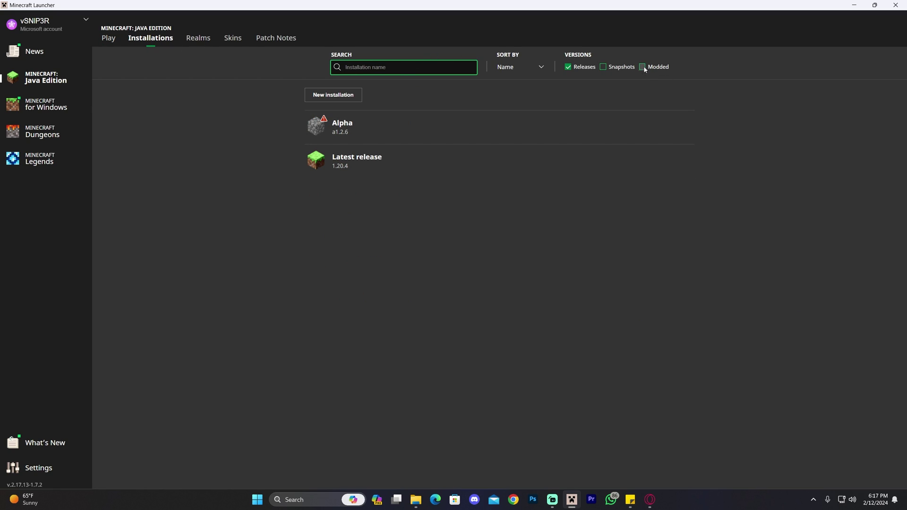
click(643, 67)
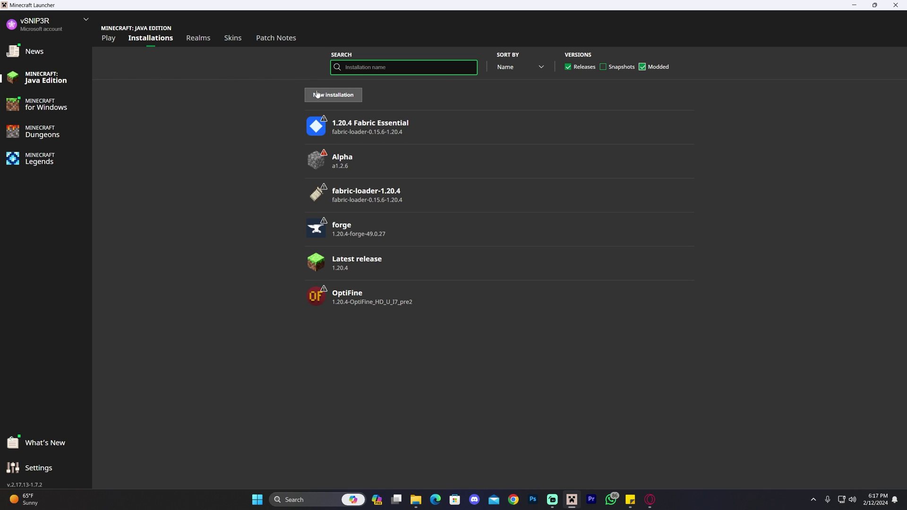
click(323, 95)
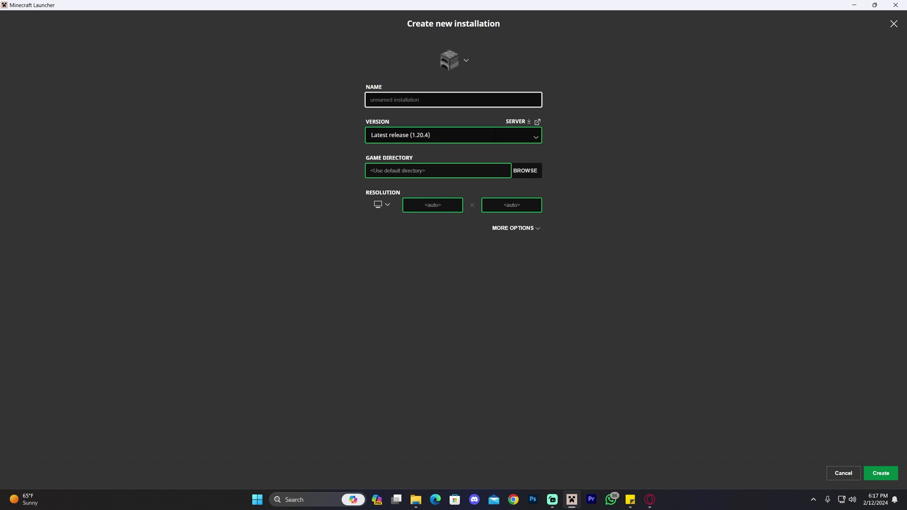
click(491, 136)
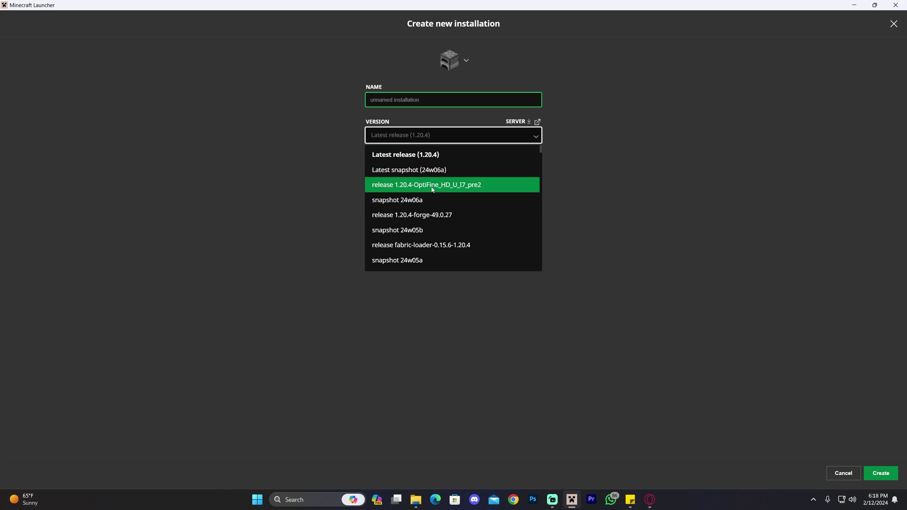
click(395, 186)
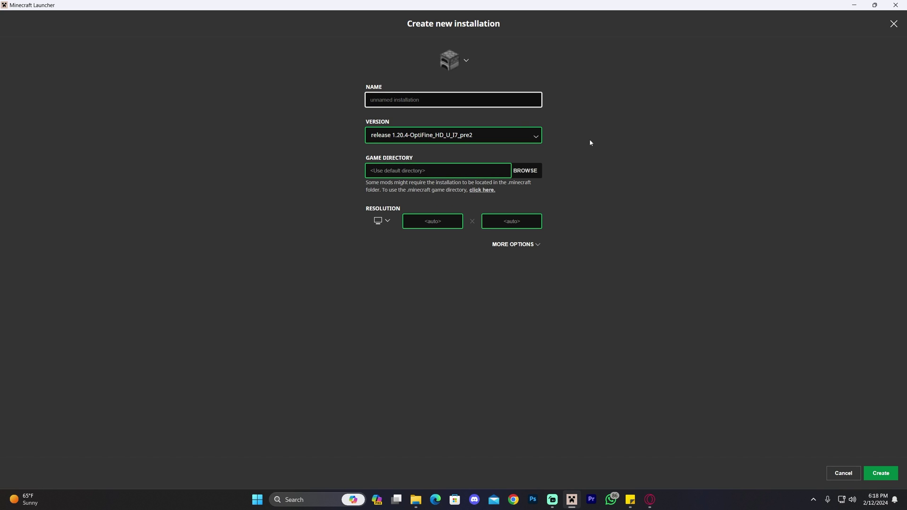
click(832, 473)
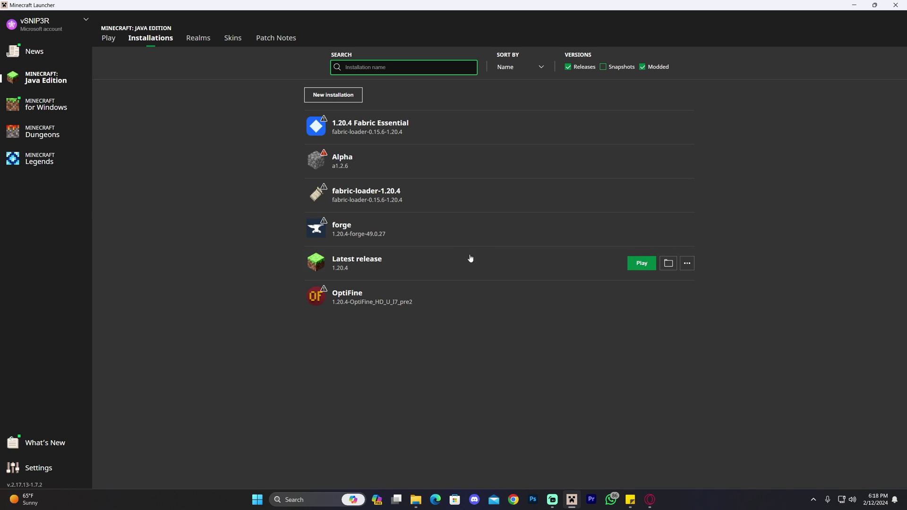
Launch Minecraft with the 1.20.4-OptiFine_HD_U_I7_pre2 installation and load an existing singleplayer world.
click(108, 38)
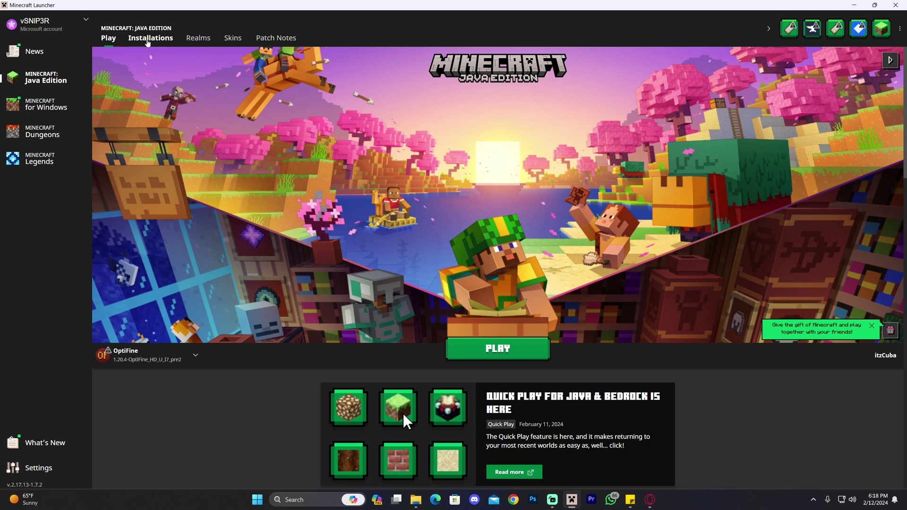
click(150, 38)
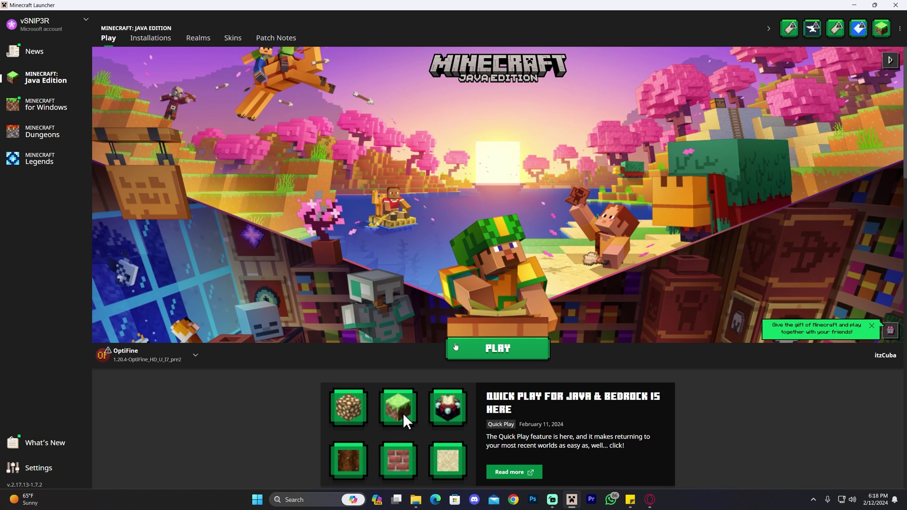
click(472, 349)
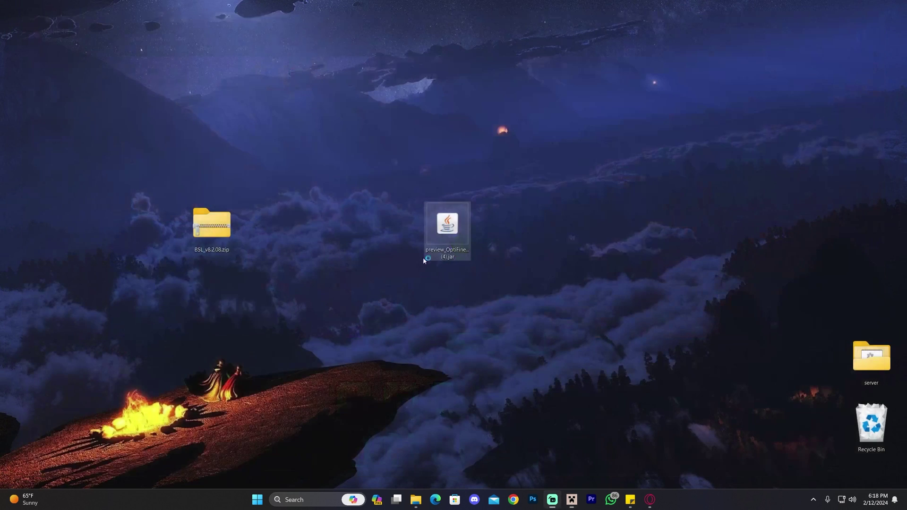
double_click(425, 255)
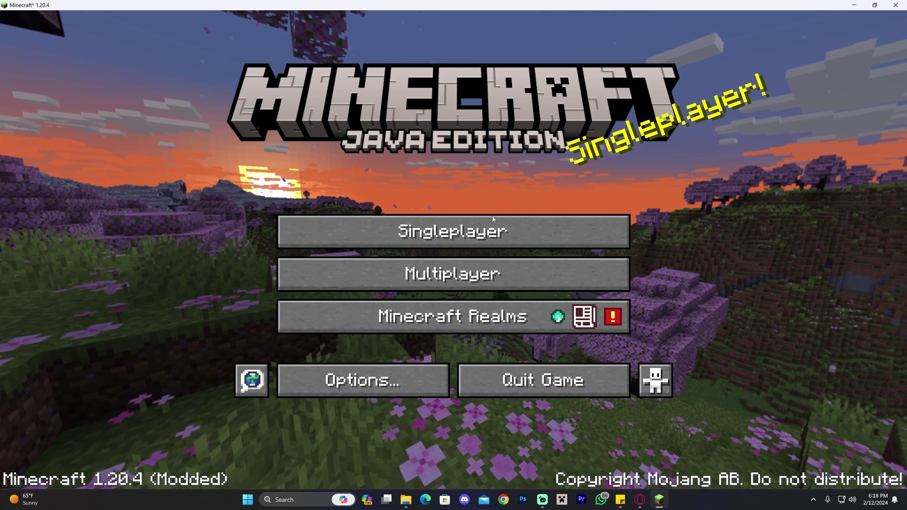
click(457, 232)
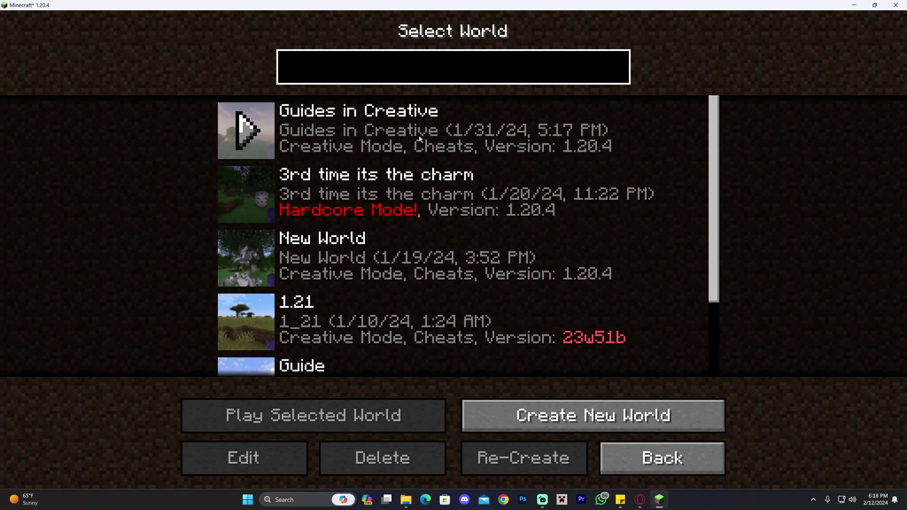
double_click(413, 208)
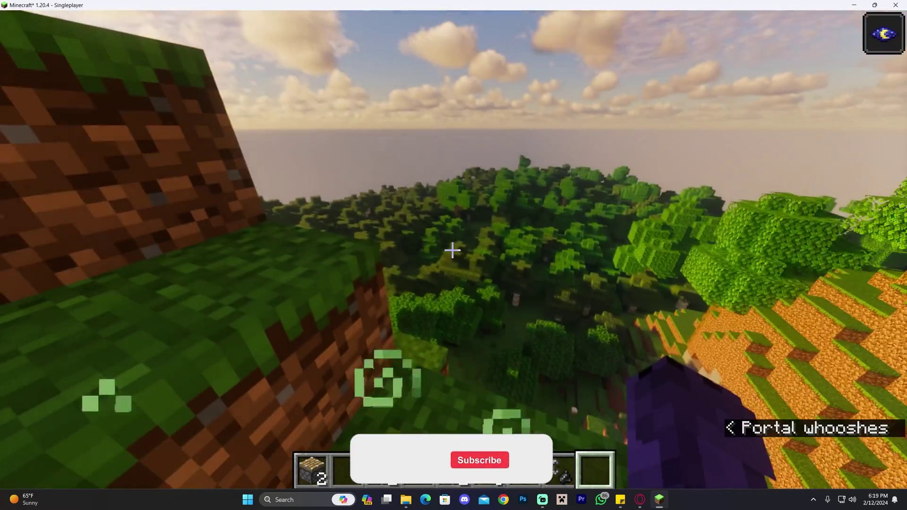
Pause the game, open the Shaders list in the video settings, and set the active shader to OFF.
key(Escape)
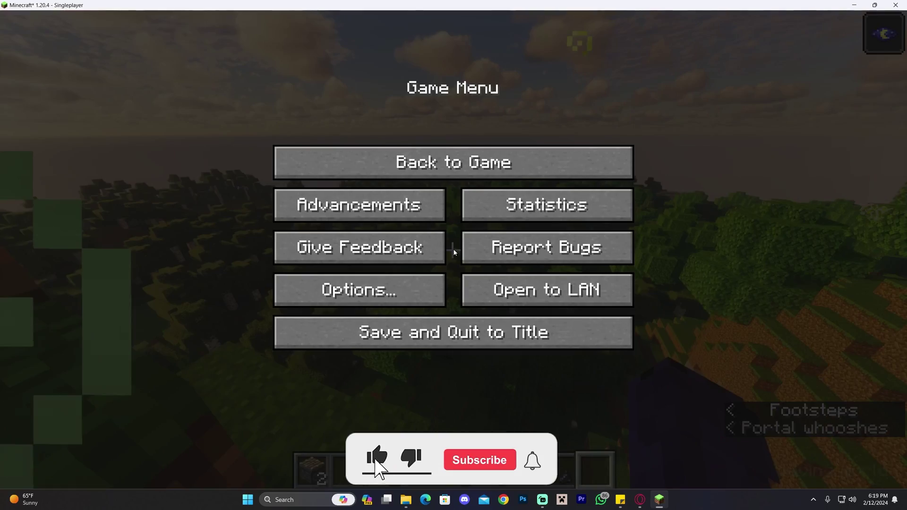
click(393, 288)
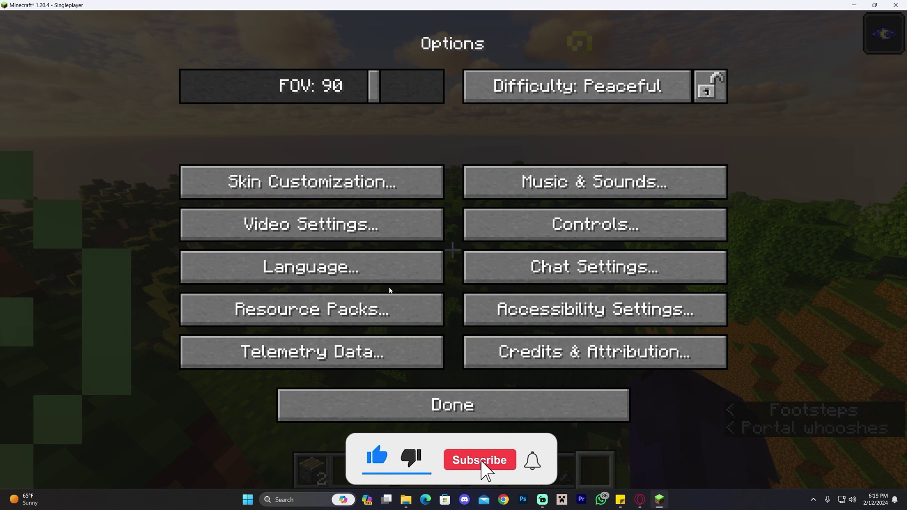
click(350, 230)
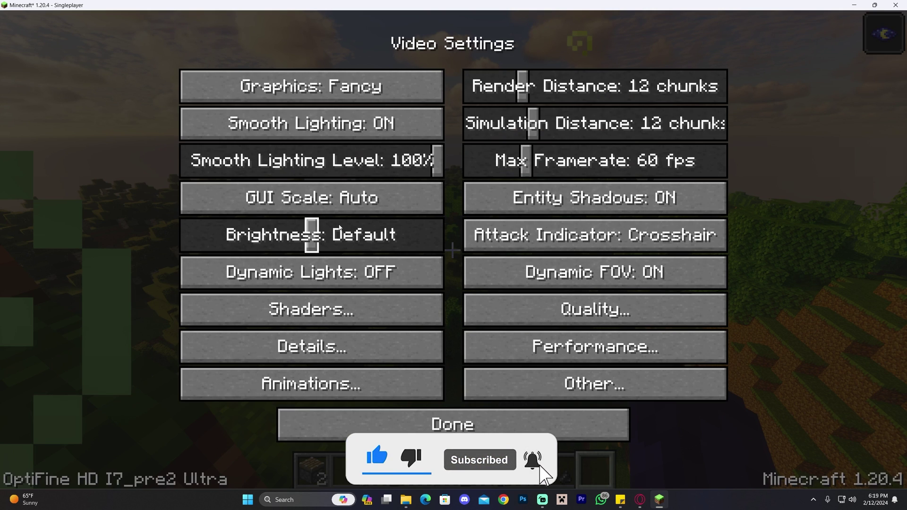
click(341, 310)
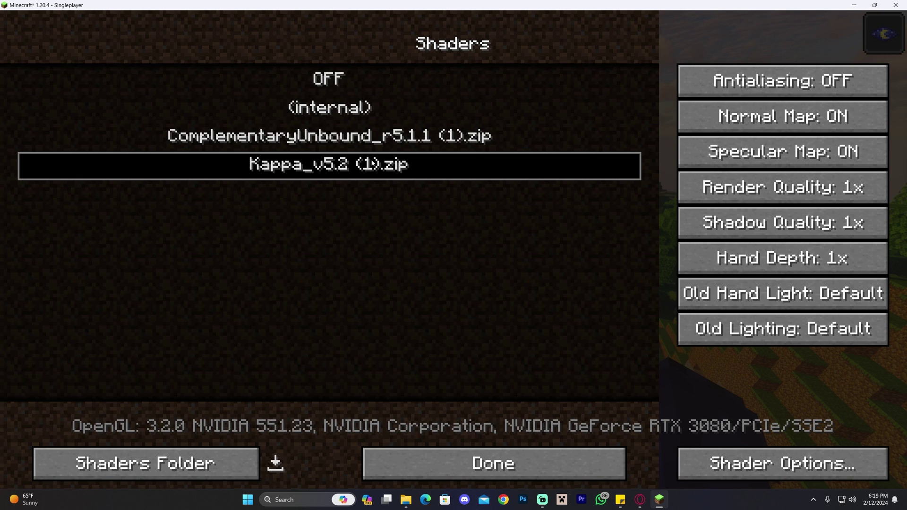
click(338, 79)
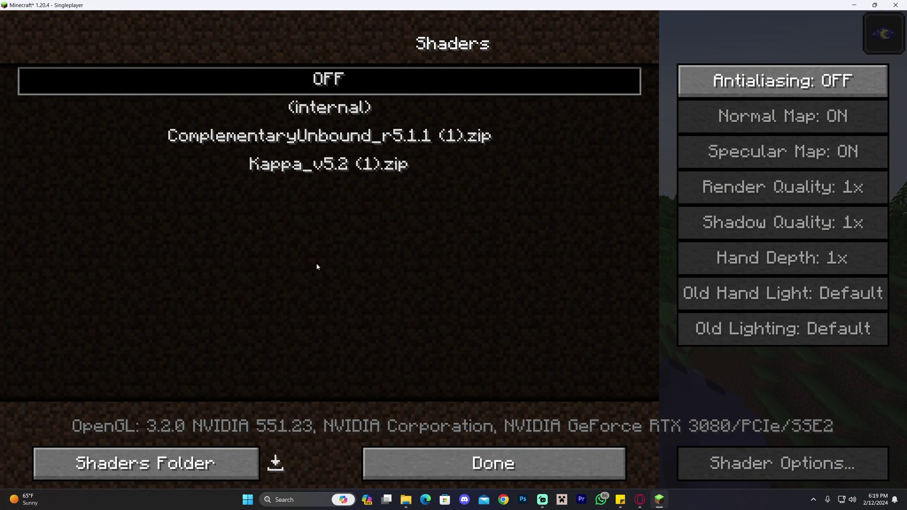
Open the game's shaderpacks folder, move BSL_v8.2.08.zip from the desktop into it, and close the folder.
click(141, 463)
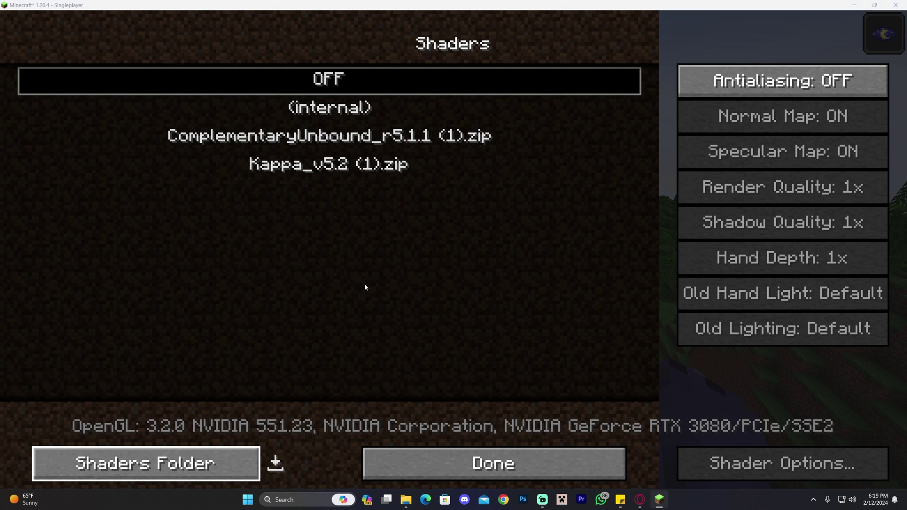
click(861, 7)
click(859, 5)
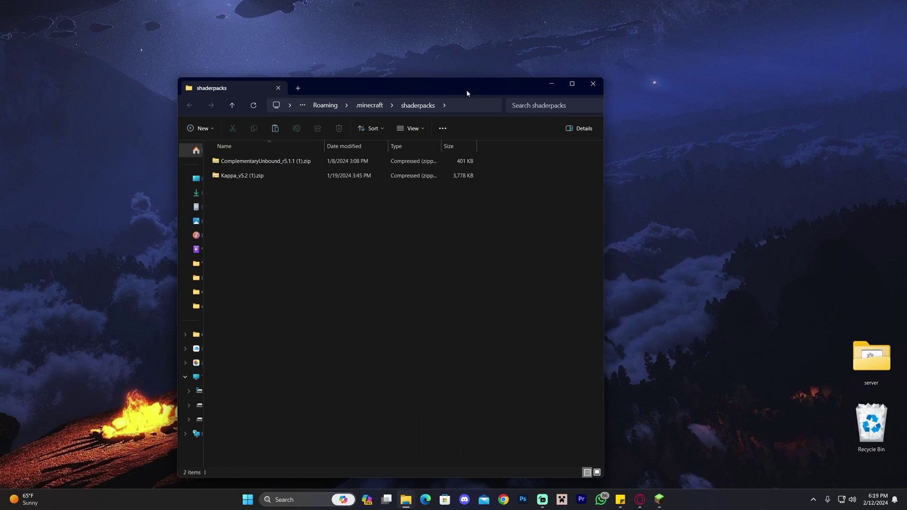
drag(466, 89, 682, 48)
drag(274, 158, 191, 261)
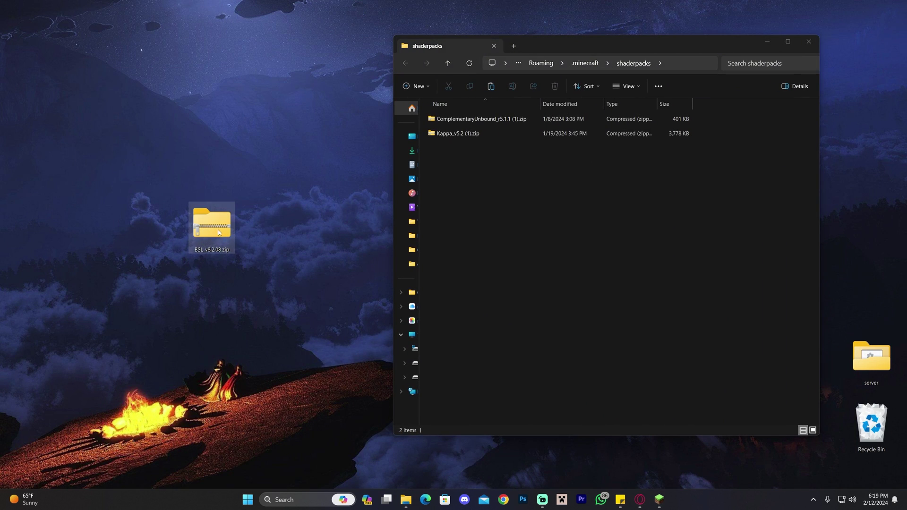
drag(219, 233, 525, 165)
click(809, 42)
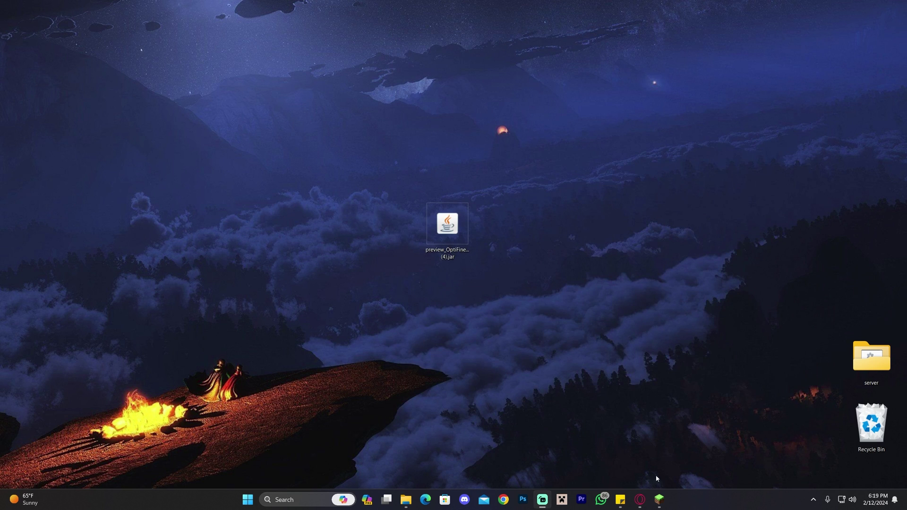
Return to Minecraft and activate the BSL_v8.2.08.zip shader pack.
click(659, 506)
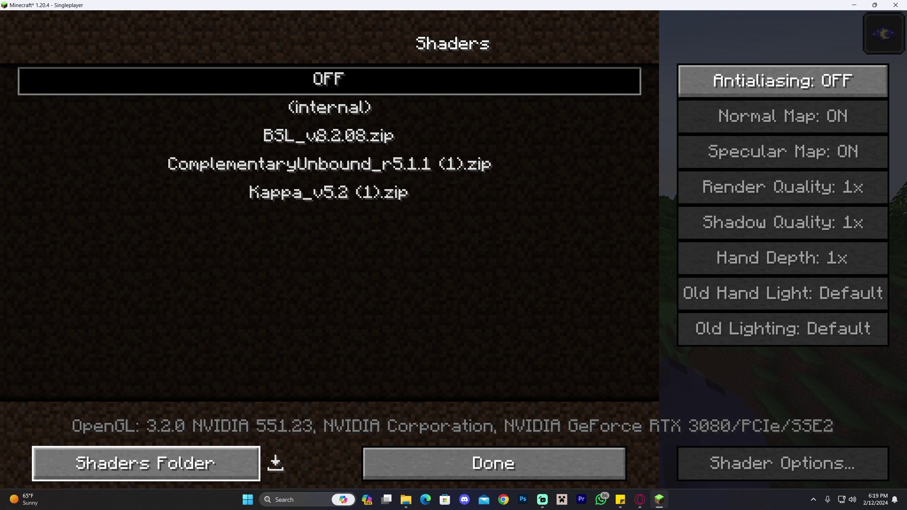
click(470, 196)
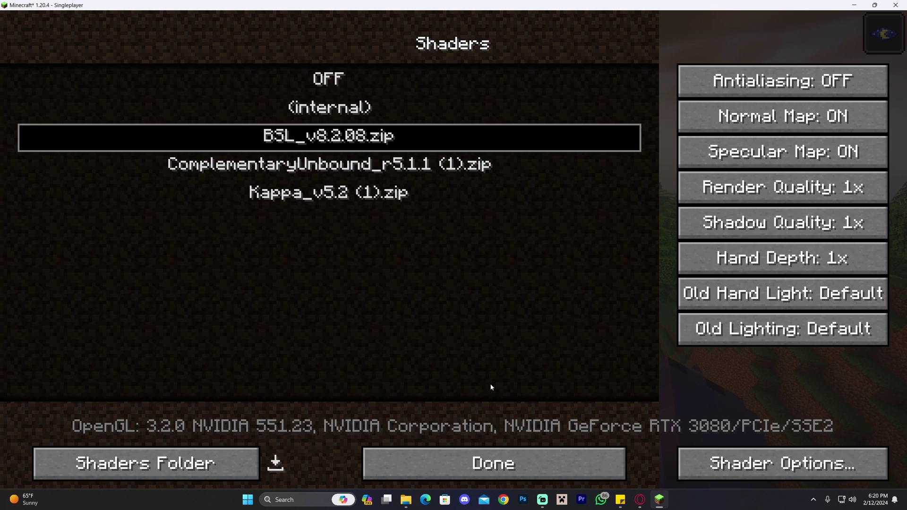
click(509, 450)
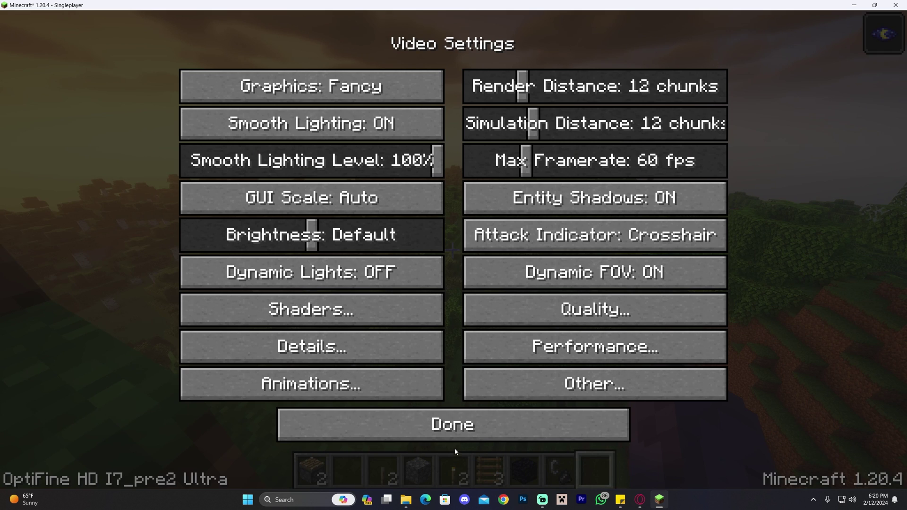
Resume the world, walk to the nearby trees, and break a leaf block while viewing the landscape with the shaders.
click(457, 432)
click(463, 405)
click(474, 162)
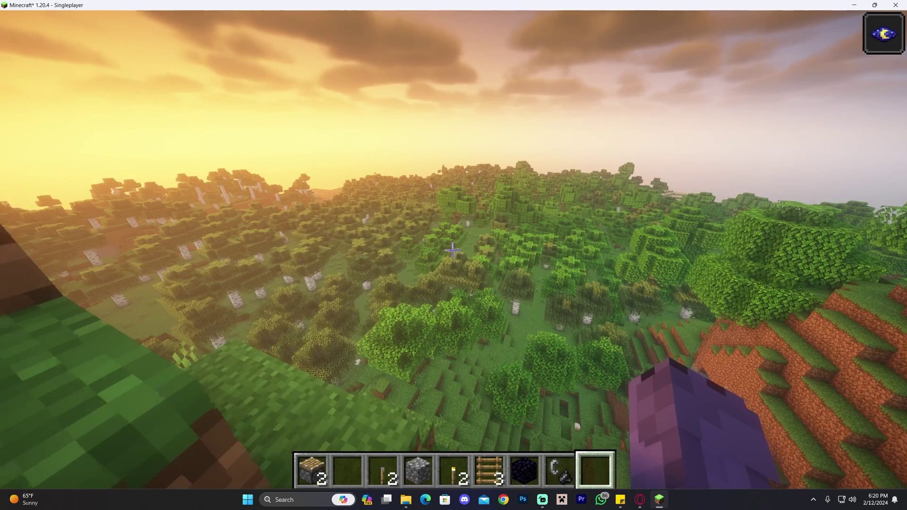
key(w)
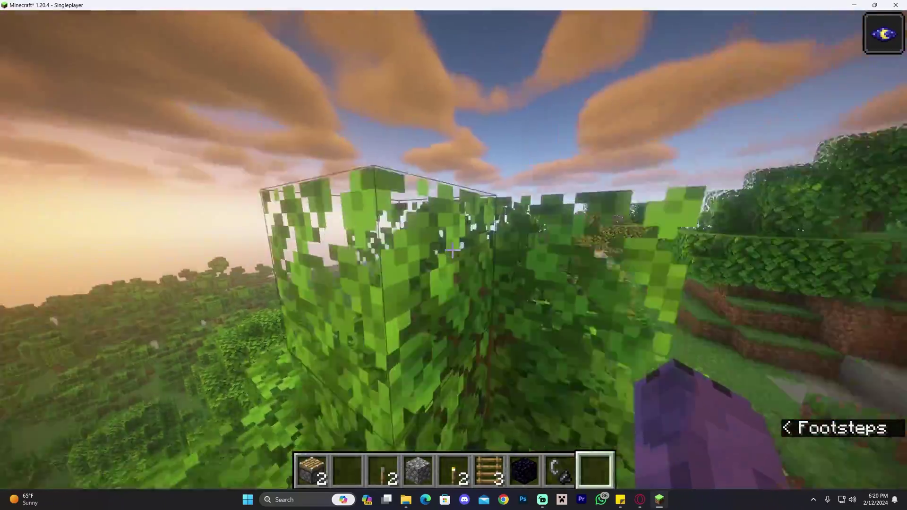
click(453, 251)
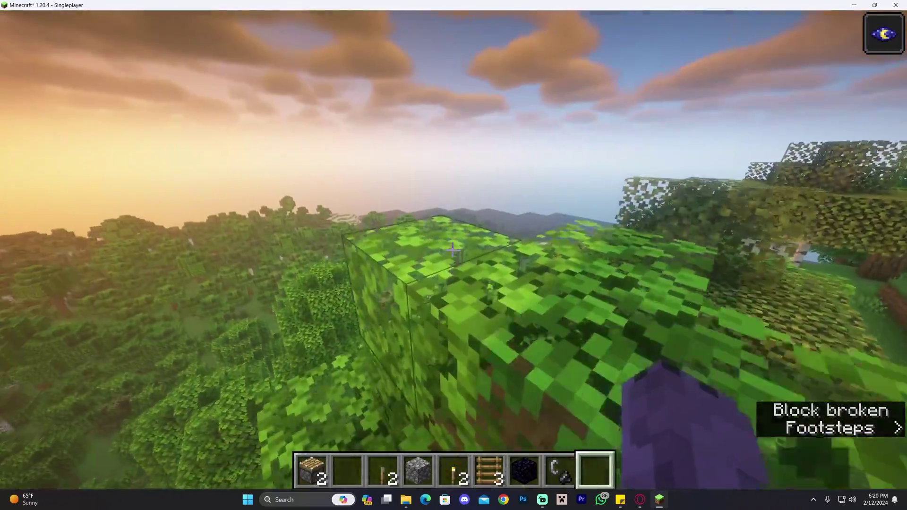